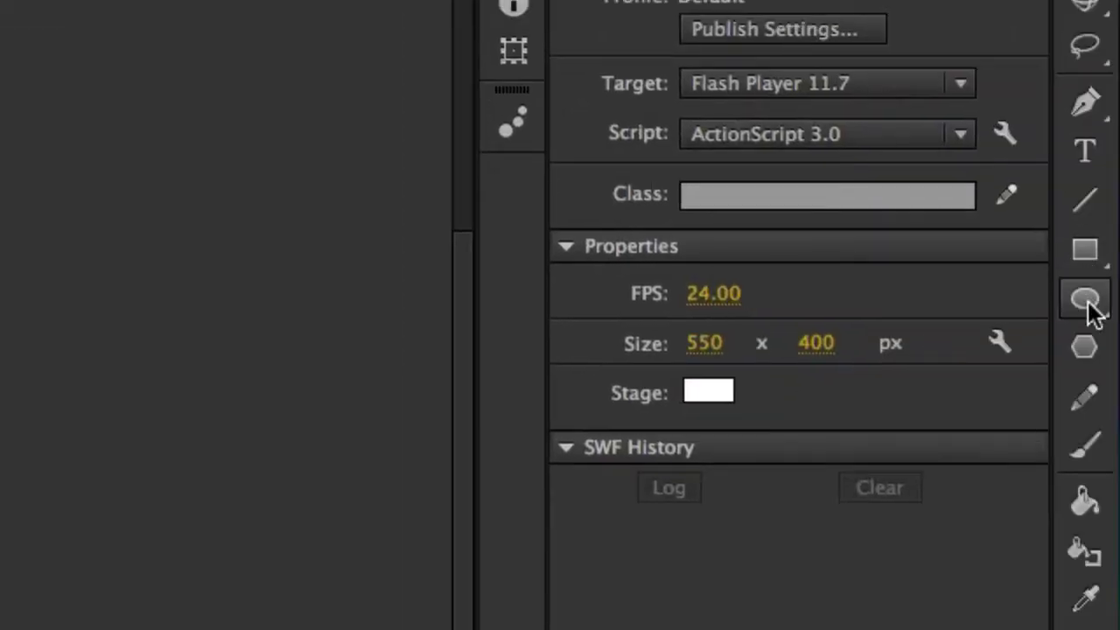
Draw a red circle with a black outline using the Oval tool and marquee-select all of it.
click(1085, 303)
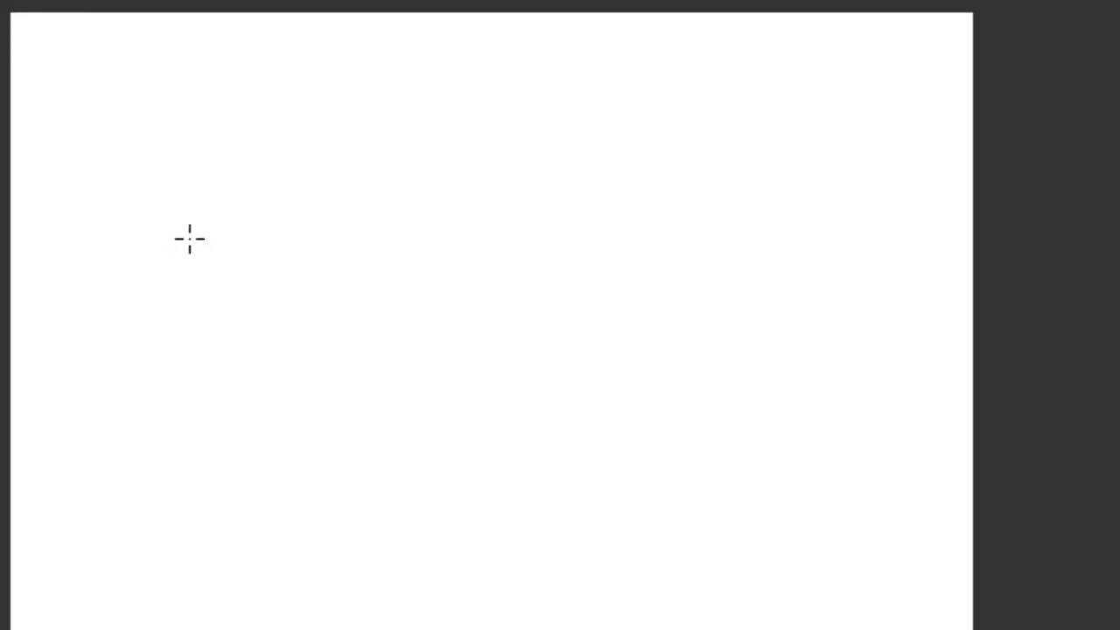
drag(189, 238, 402, 463)
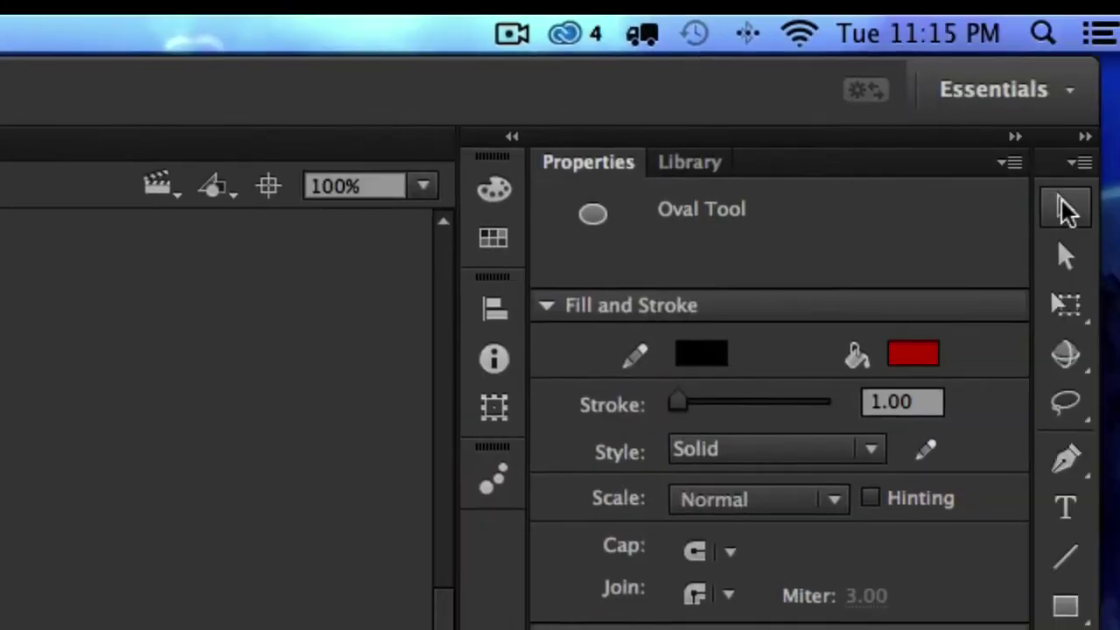
click(1061, 203)
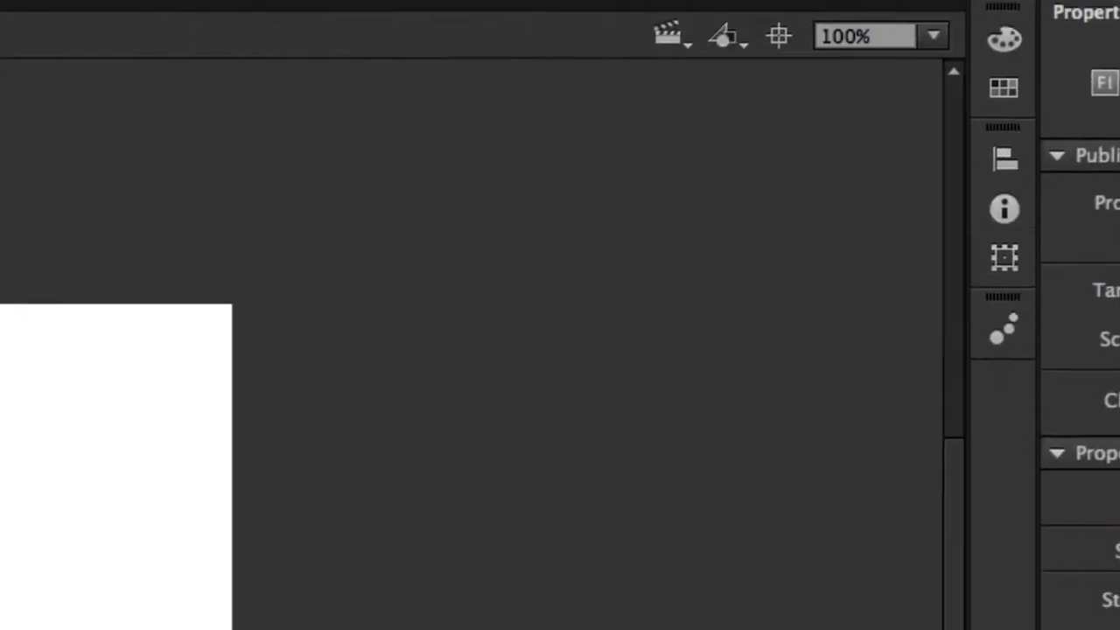
drag(242, 187, 577, 587)
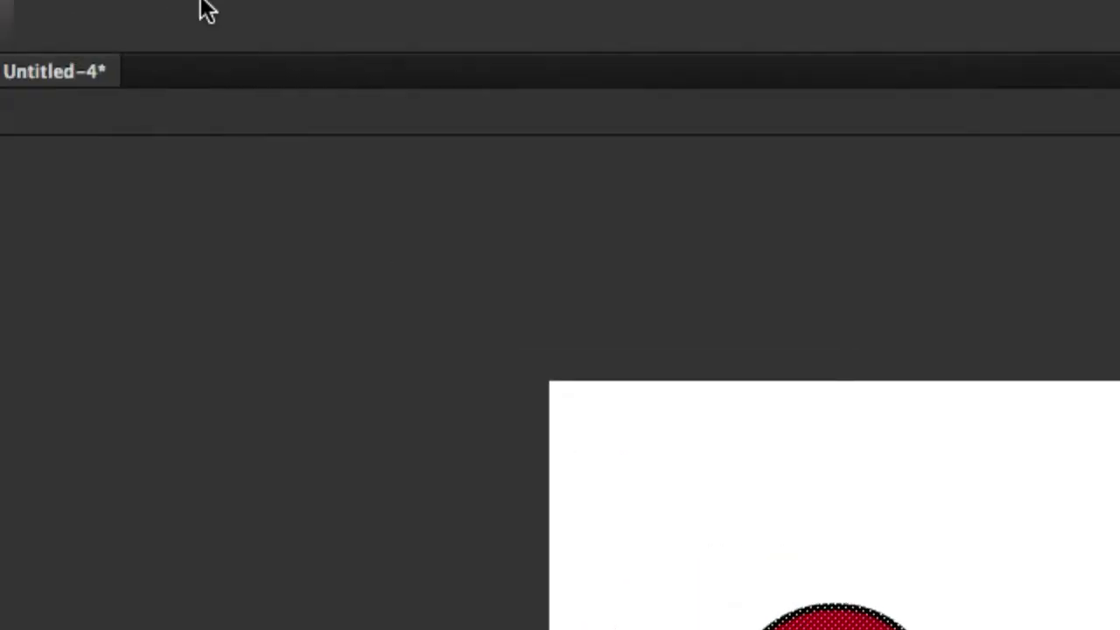
Convert the red circle into a movie-clip symbol.
click(256, 27)
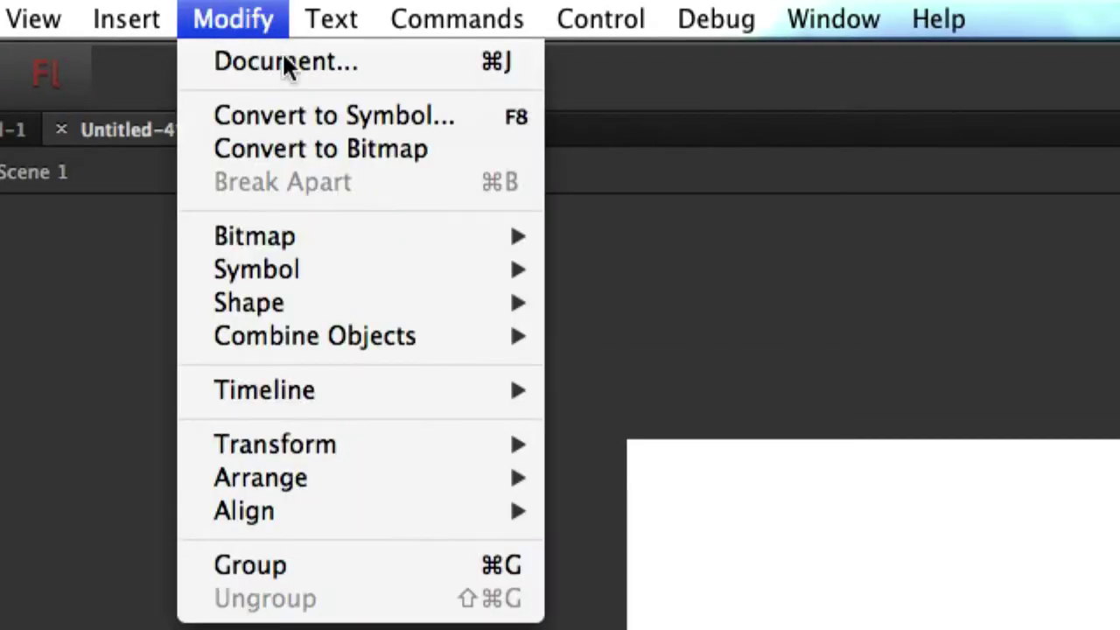
click(283, 119)
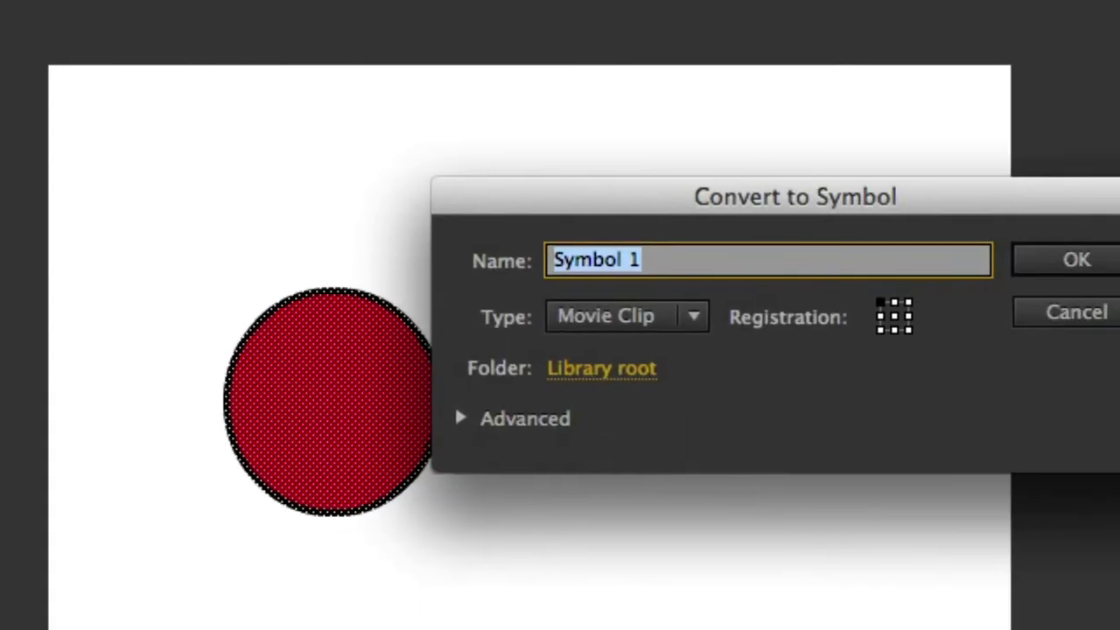
key(Return)
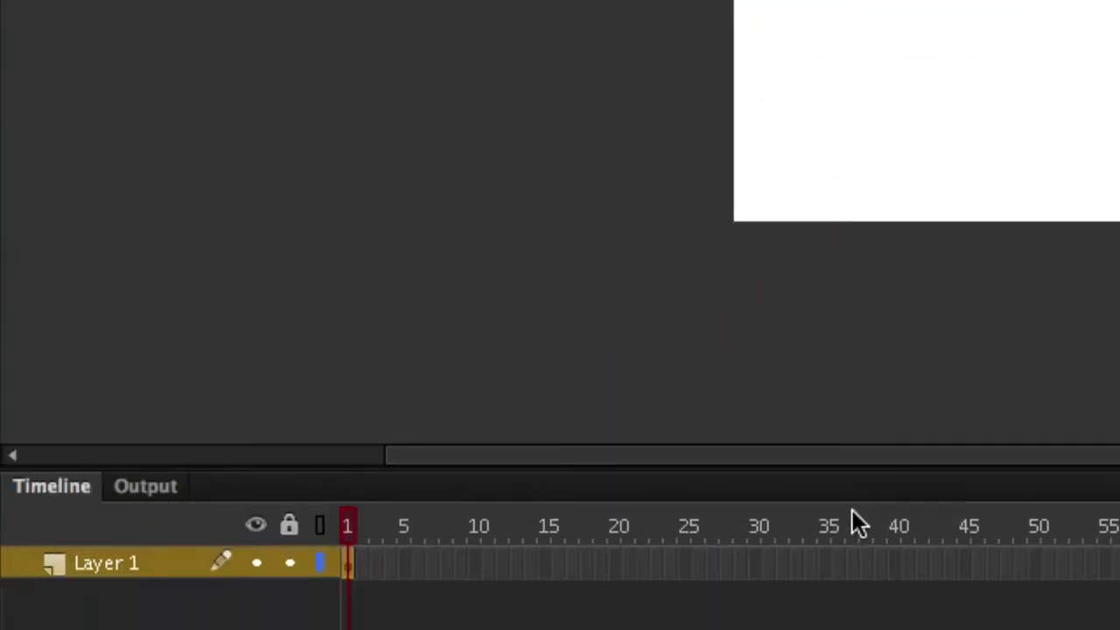
Extend Layer 1 to frame 48 and create a motion tween on the circle.
click(1008, 570)
key(F5)
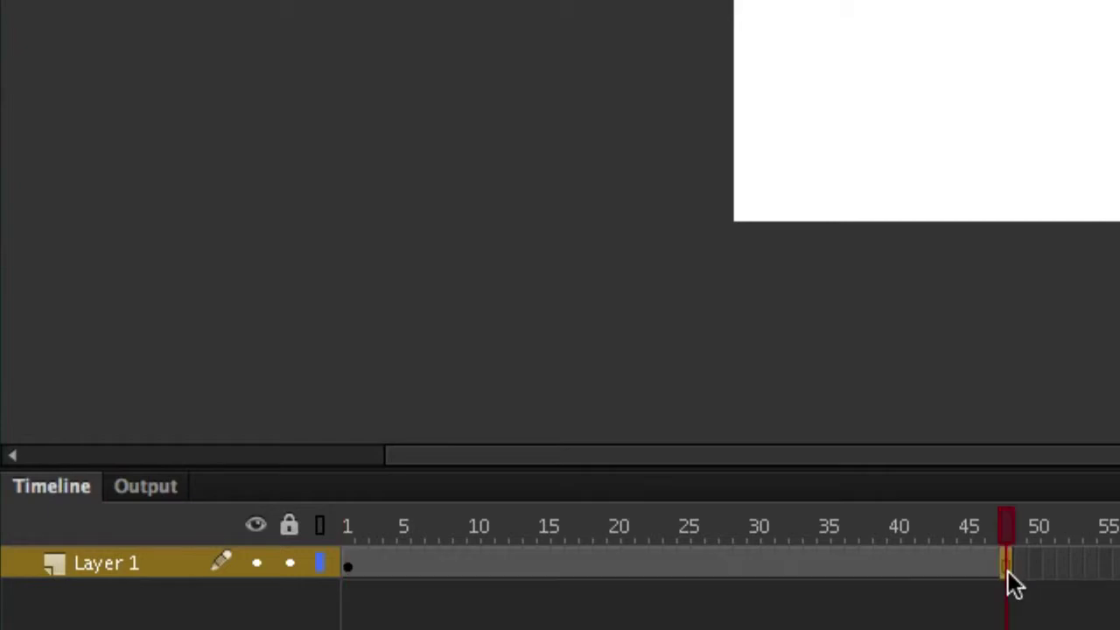
click(889, 567)
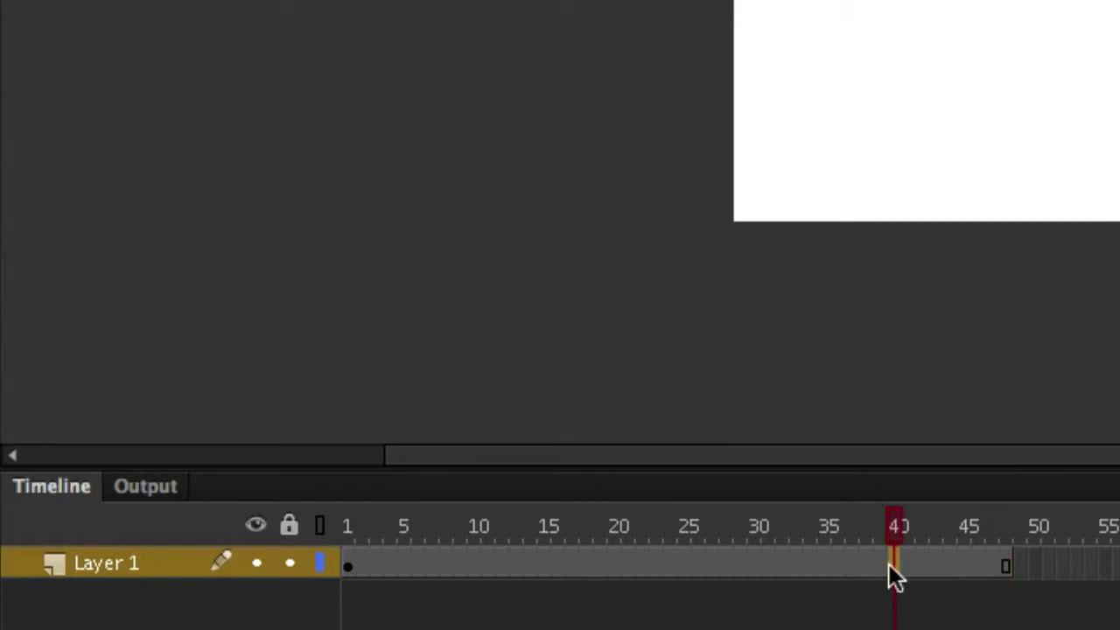
right_click(889, 567)
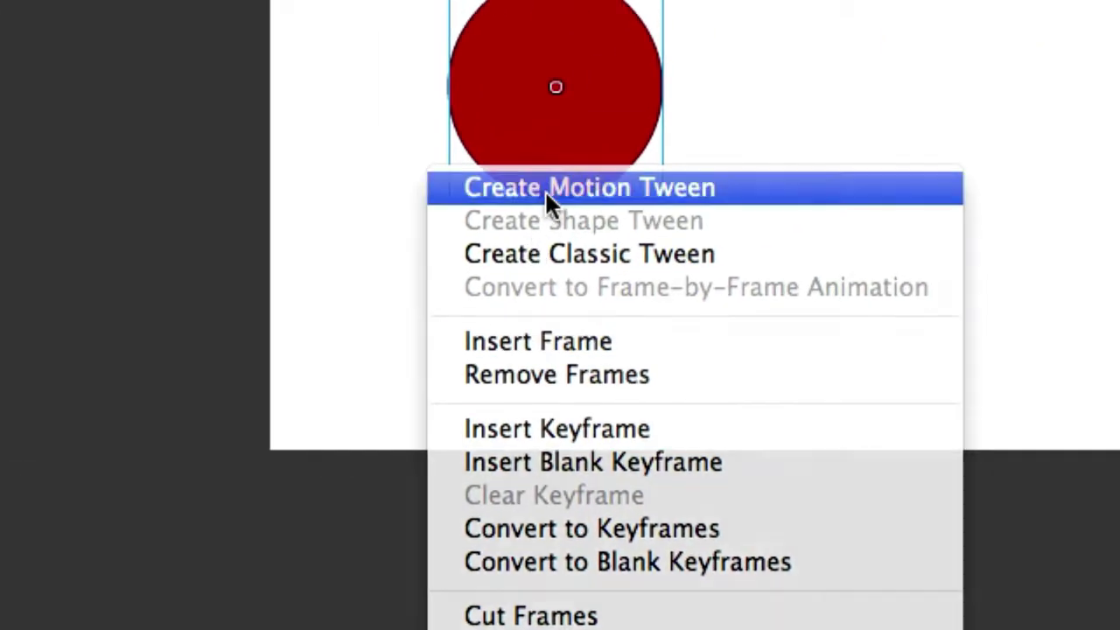
click(647, 142)
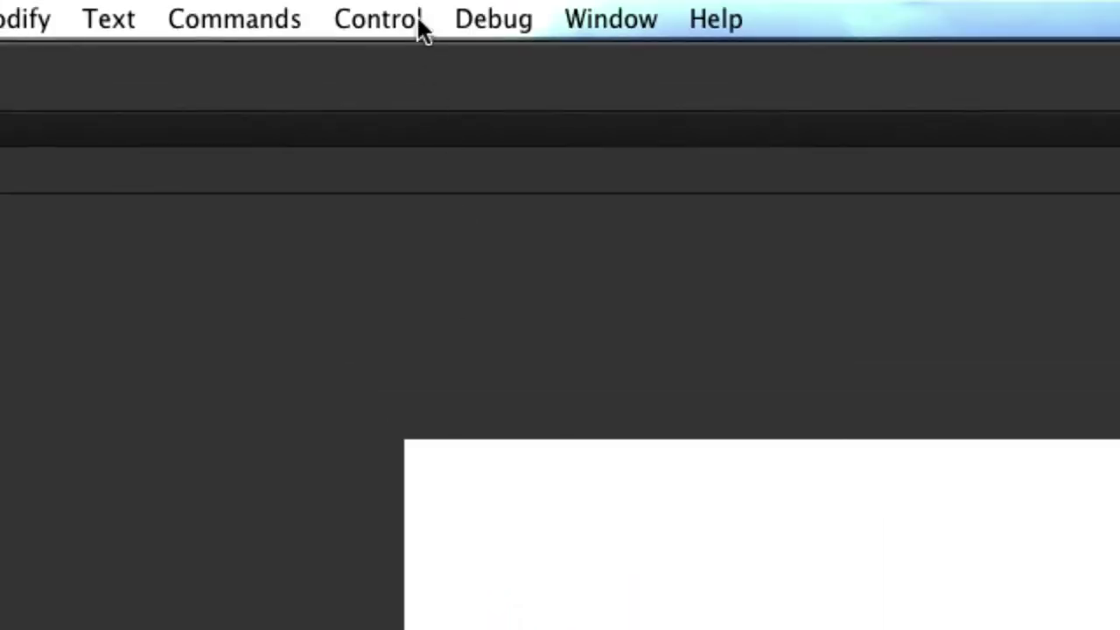
Show the Motion Presets panel with the Default Presets folder expanded.
click(607, 19)
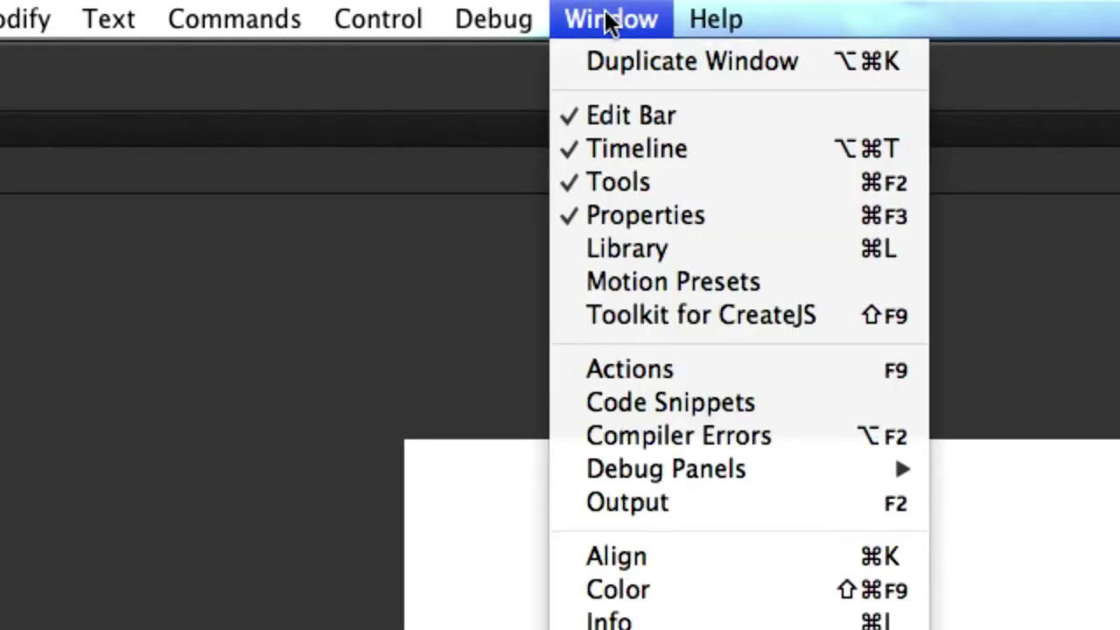
click(637, 284)
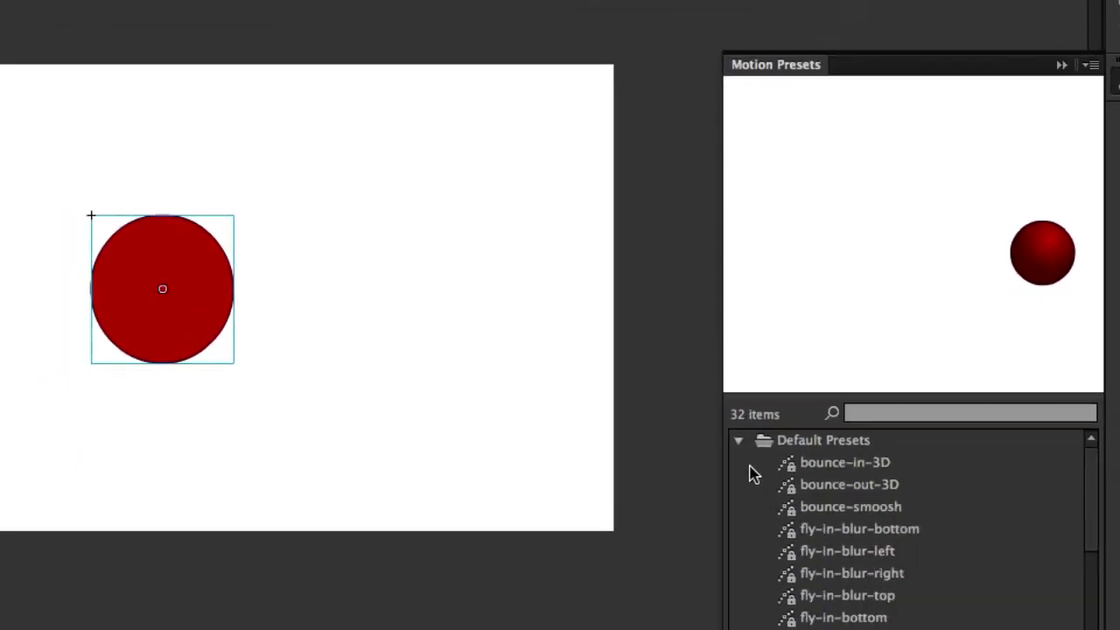
click(749, 445)
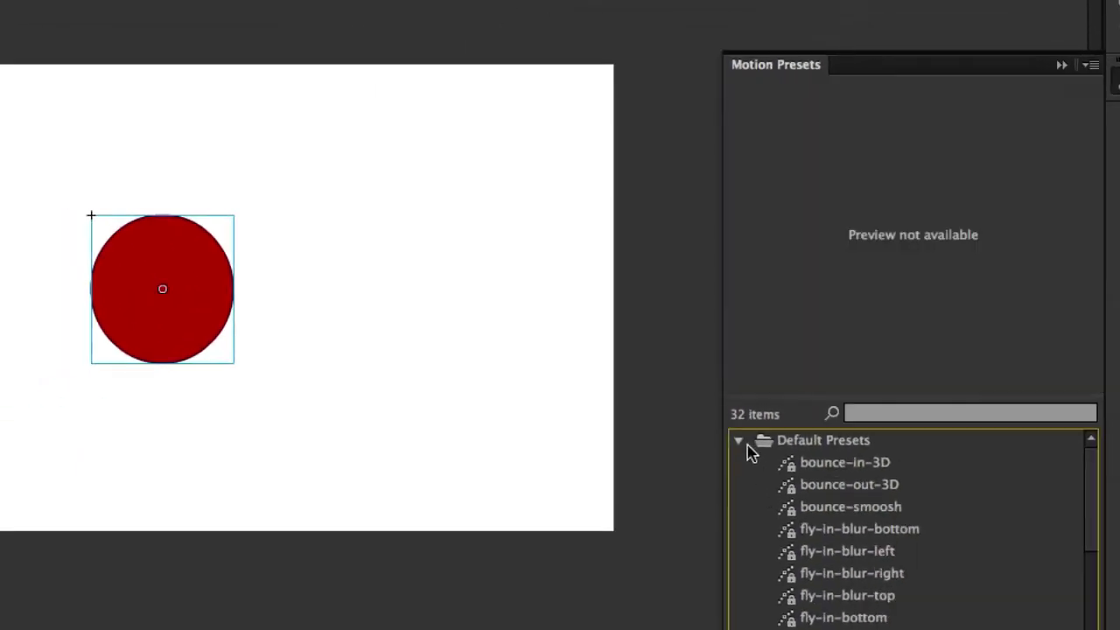
click(739, 442)
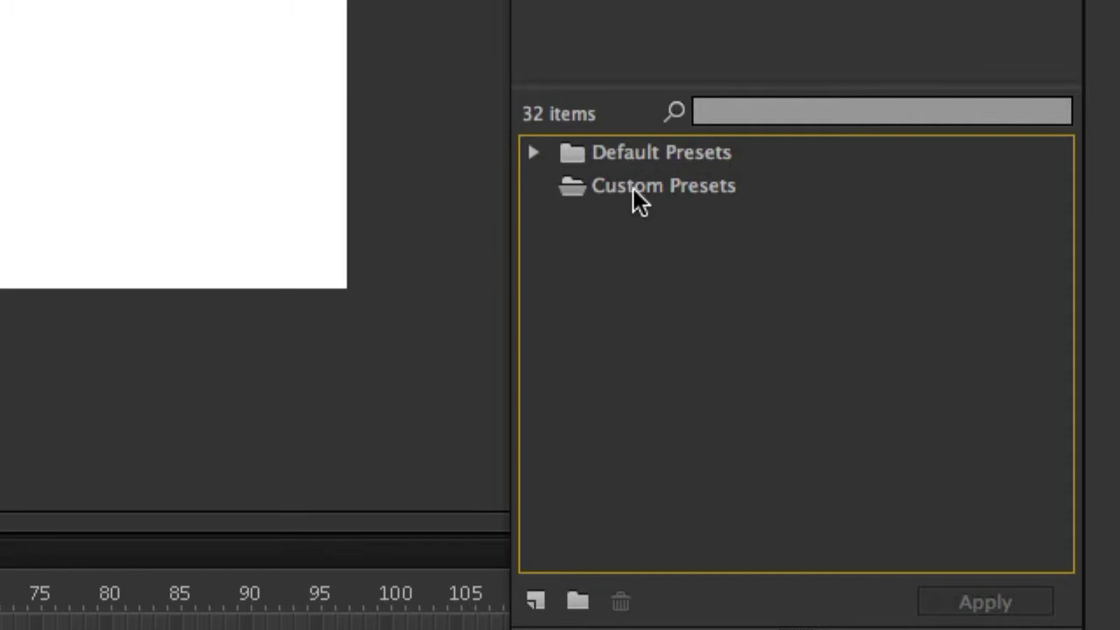
click(533, 153)
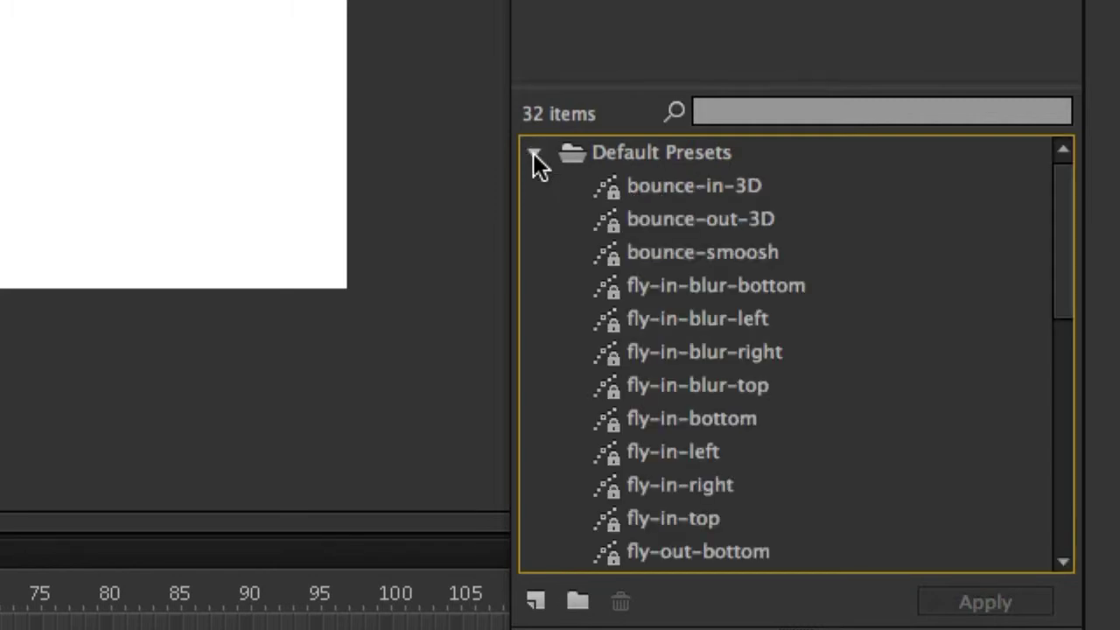
Preview the bounce-in-3D, bounce-out-3D, bounce-smoosh, fly-in-blur-right and fly-in-blur-top presets.
click(694, 188)
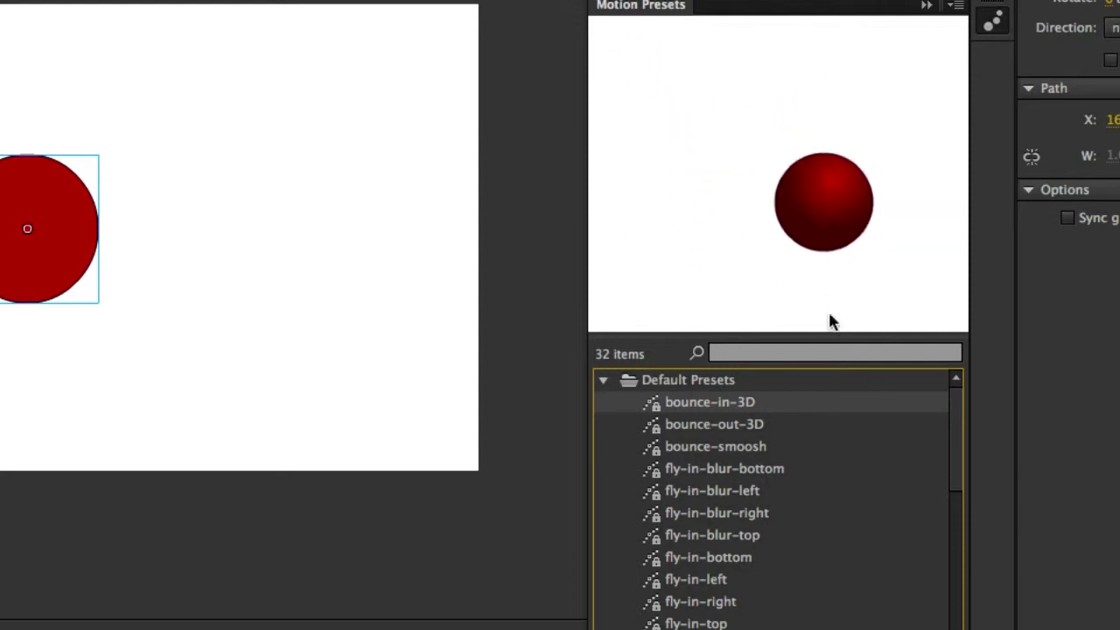
click(744, 428)
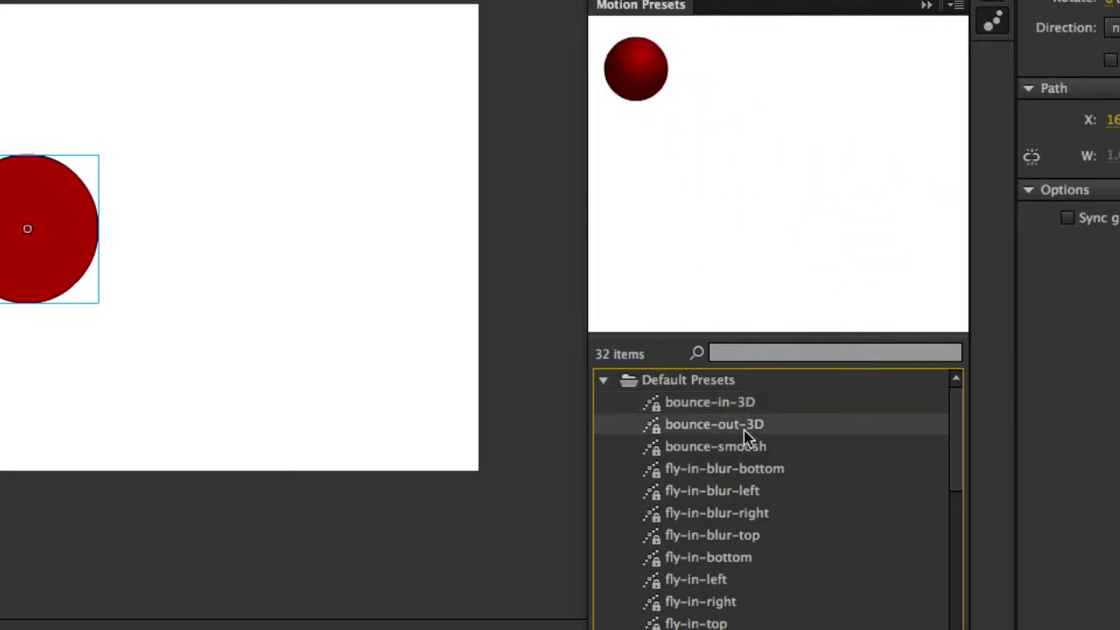
click(733, 448)
click(716, 513)
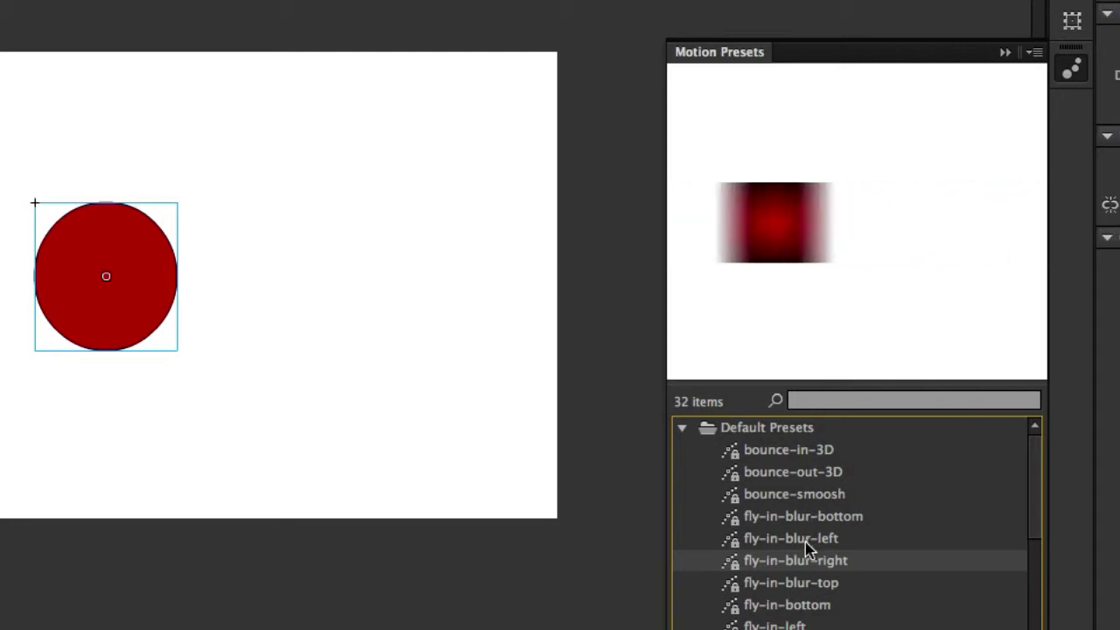
click(796, 583)
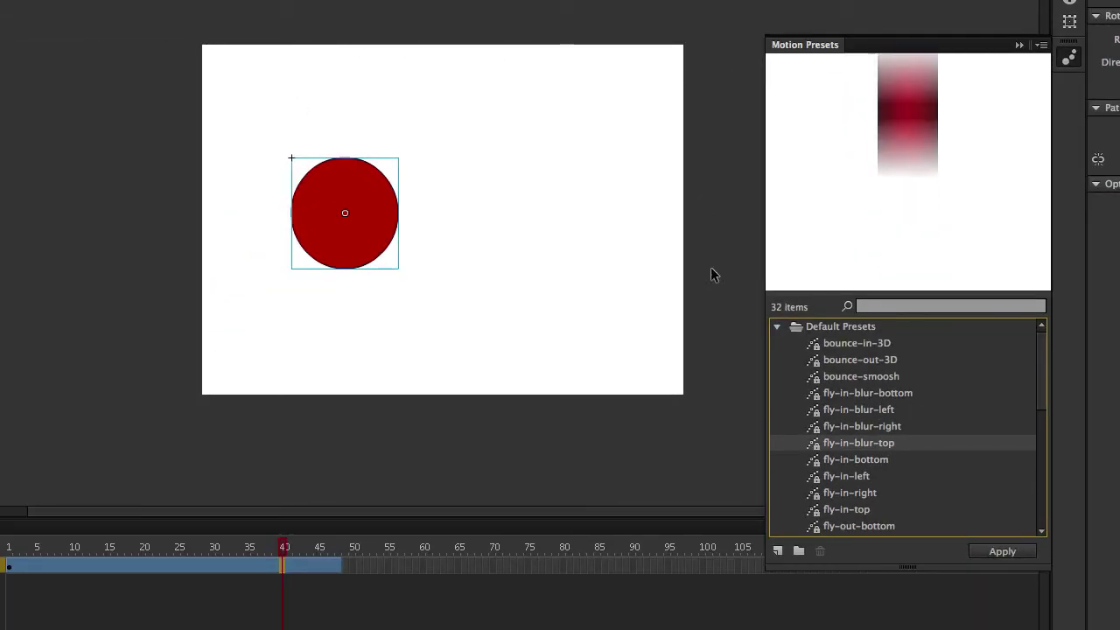
Apply the fly-in-left preset to the circle, replacing its existing 48-frame tween.
click(848, 478)
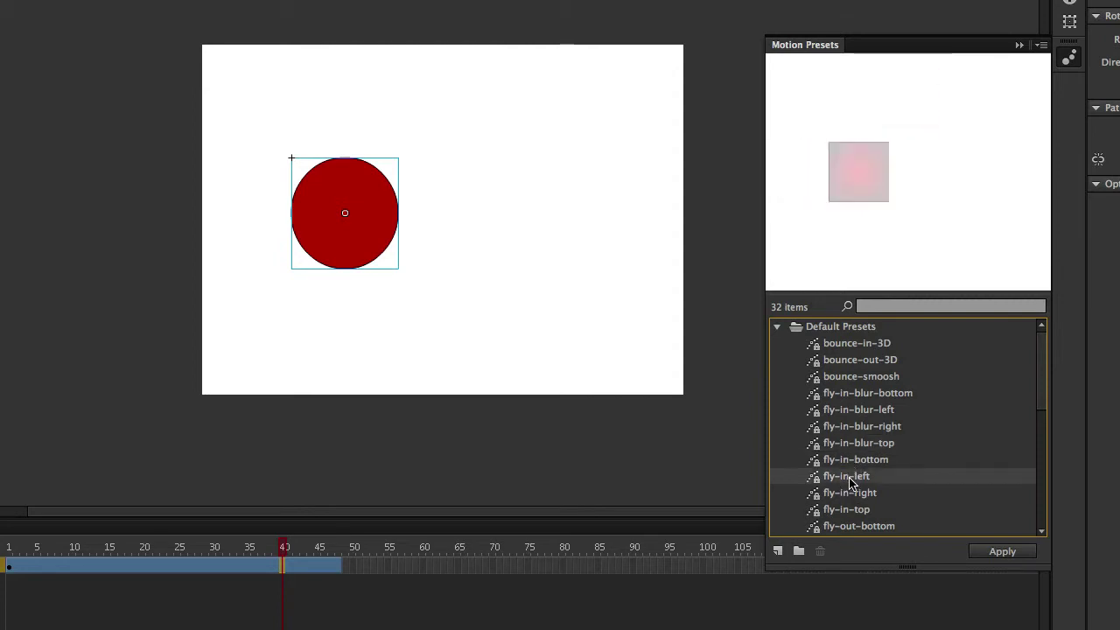
click(1003, 551)
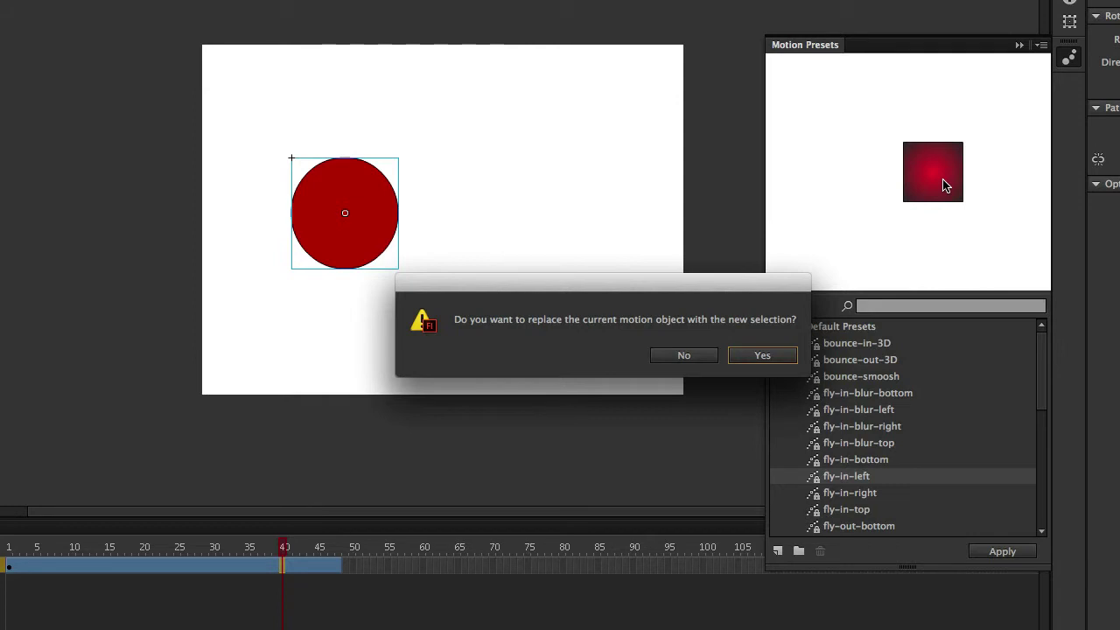
click(761, 358)
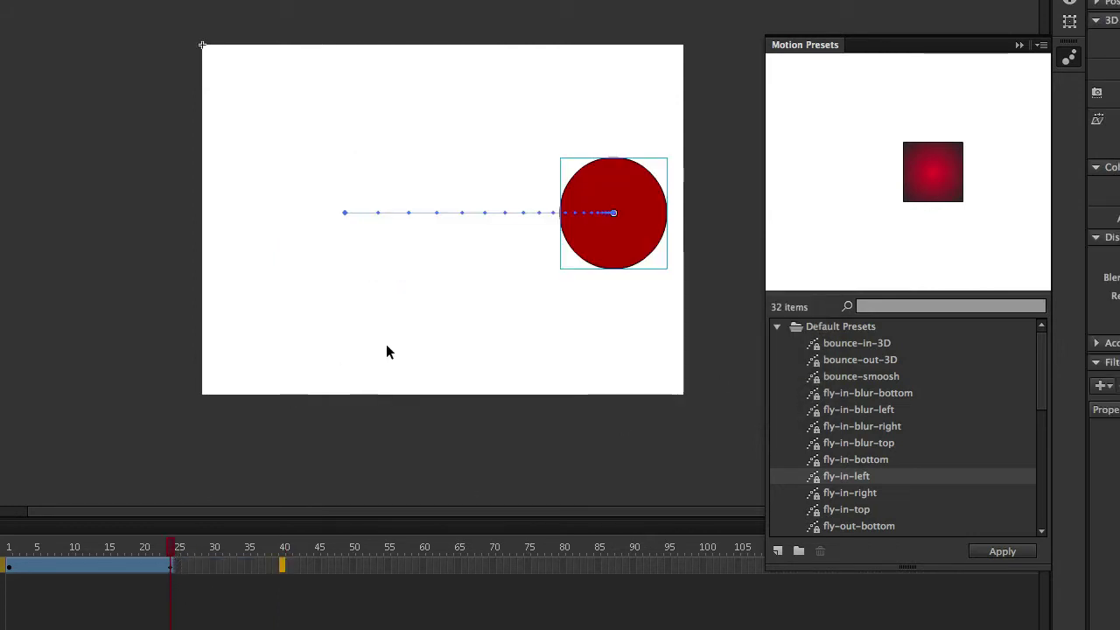
Play the fly-in-left animation, then try applying small-bounce and dismiss the selection warning.
key(Return)
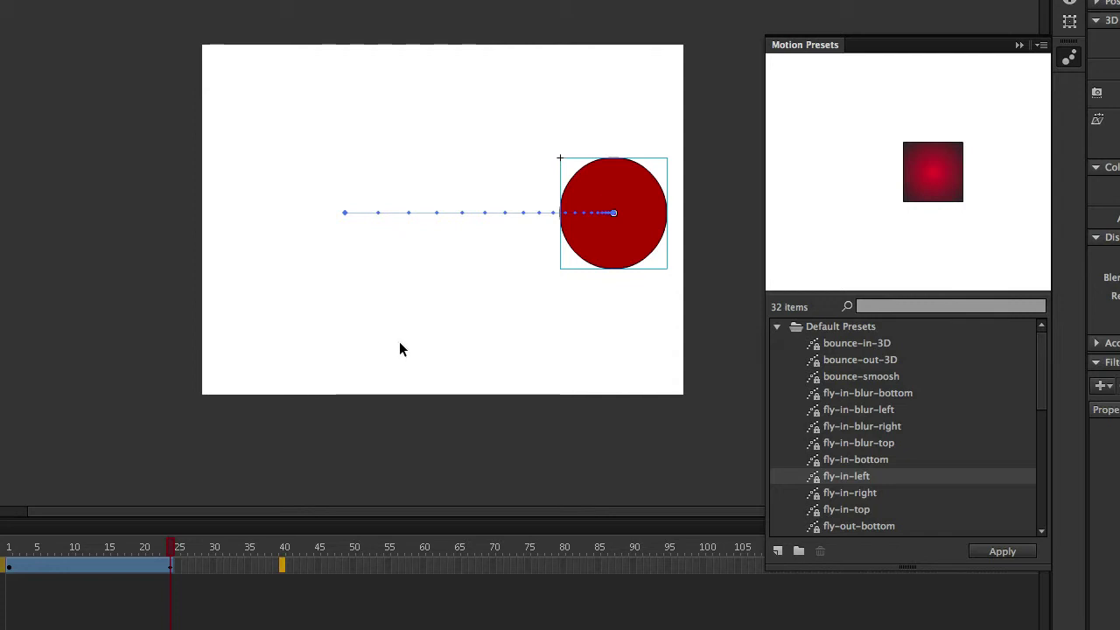
key(shift+comma)
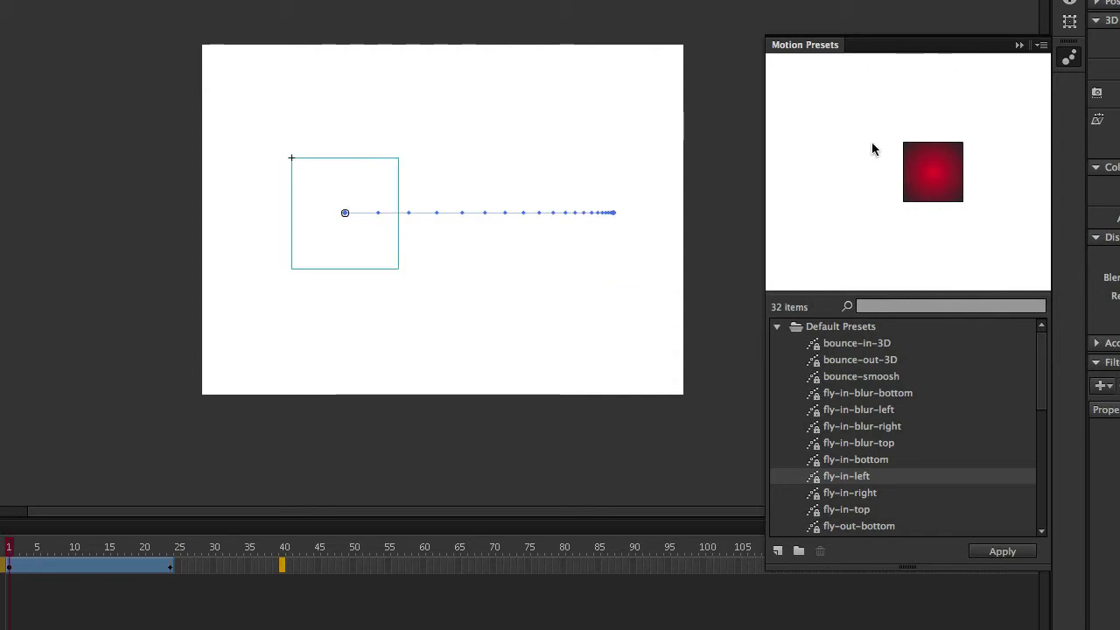
click(867, 411)
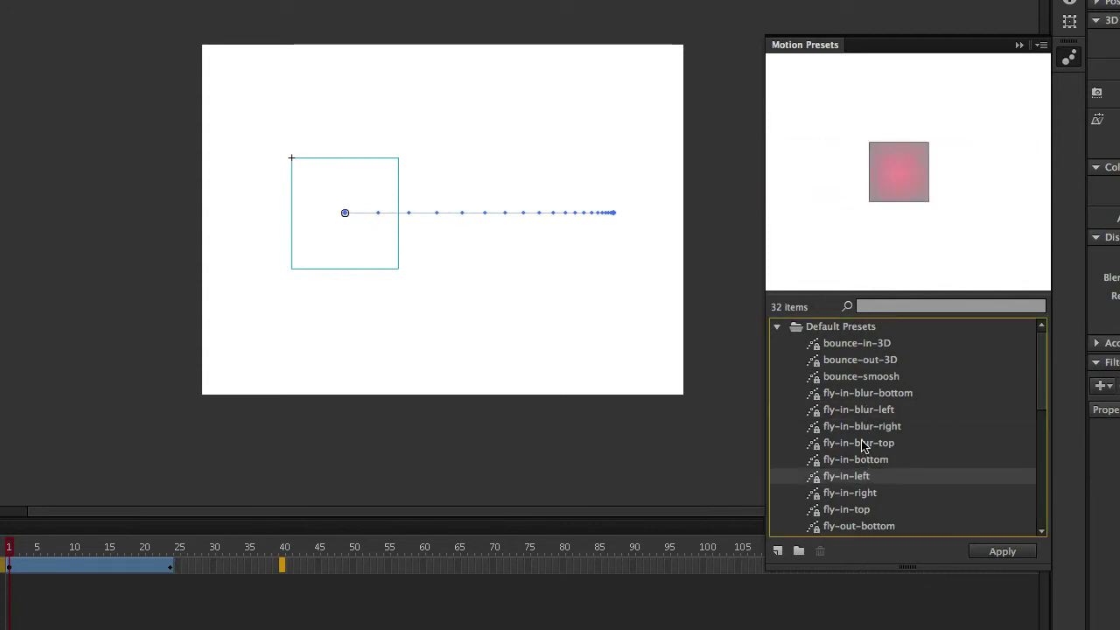
scroll(862, 445, down, 5)
click(850, 444)
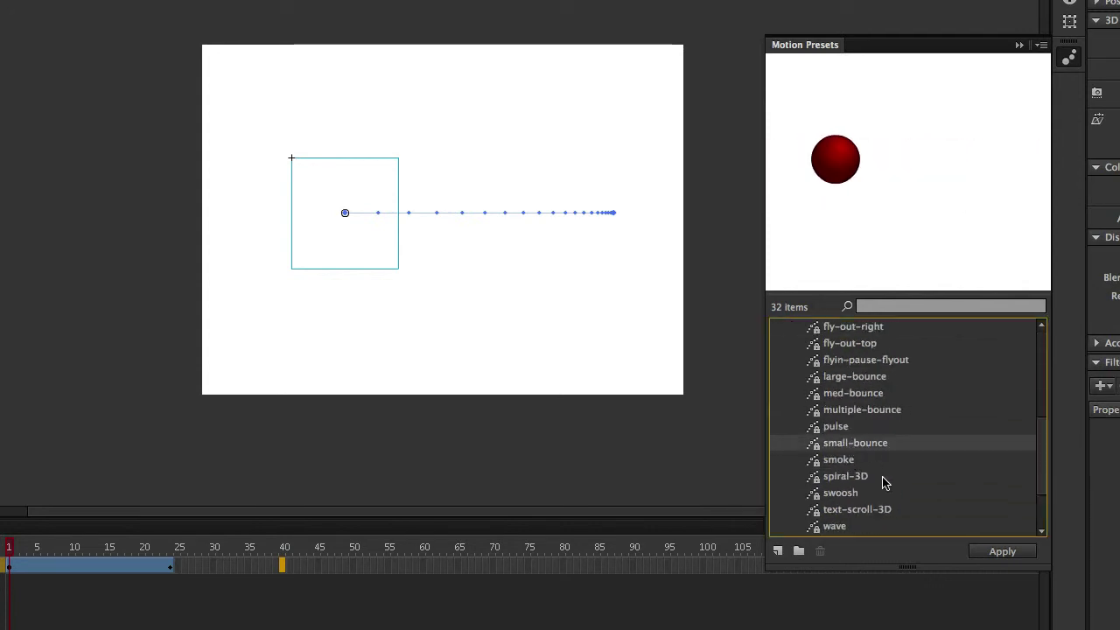
click(982, 553)
click(750, 353)
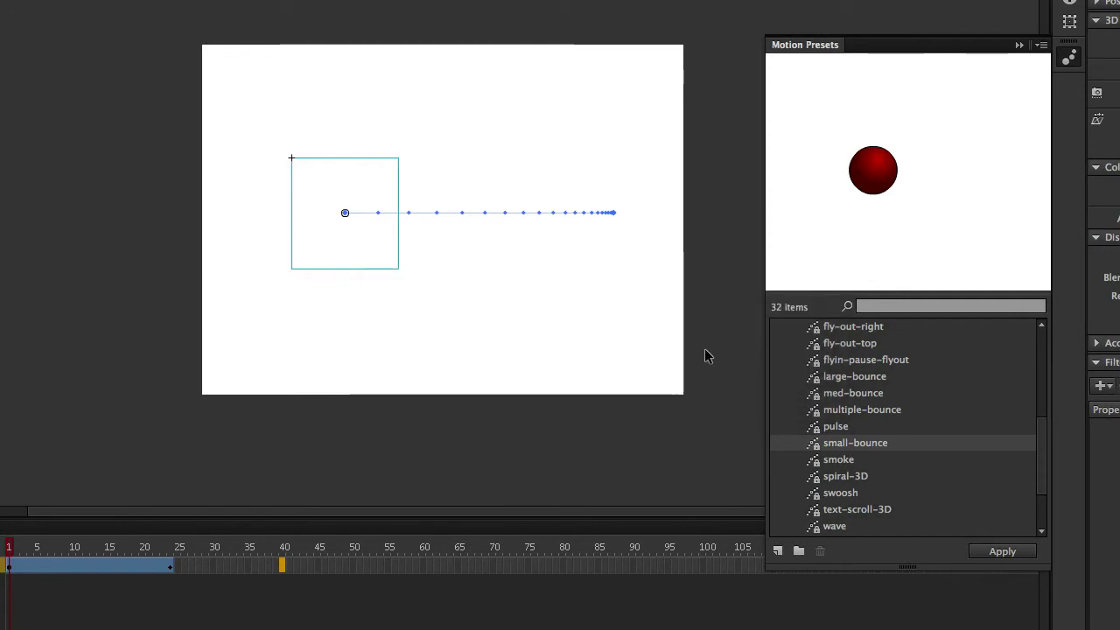
Pick swoosh, dismiss the no-selection warning, replay the animation, and select the ball.
key(Return)
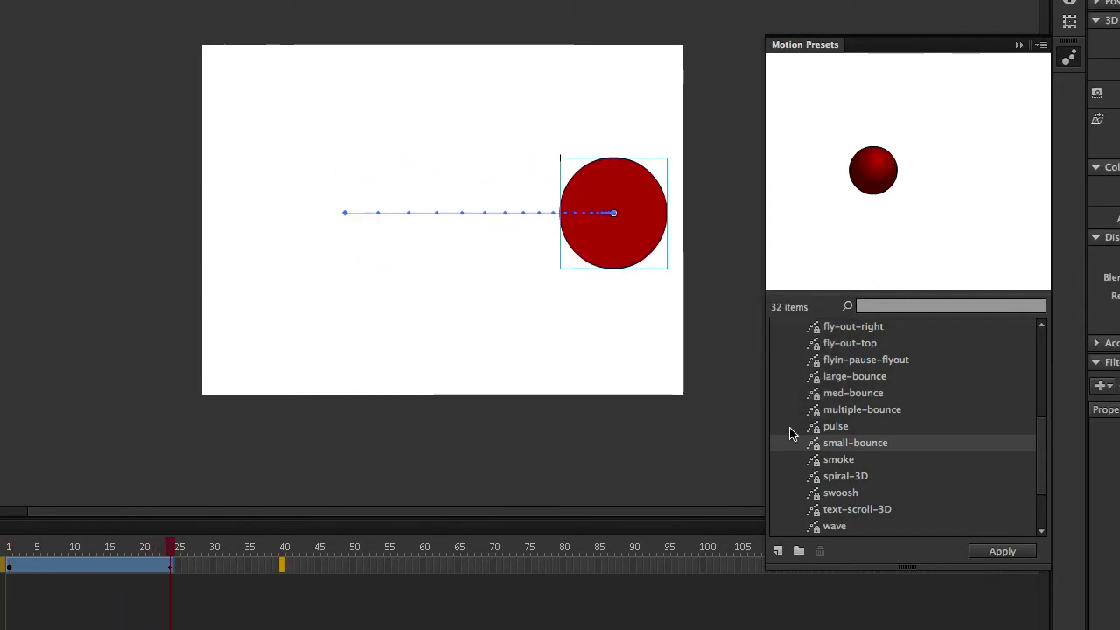
click(854, 493)
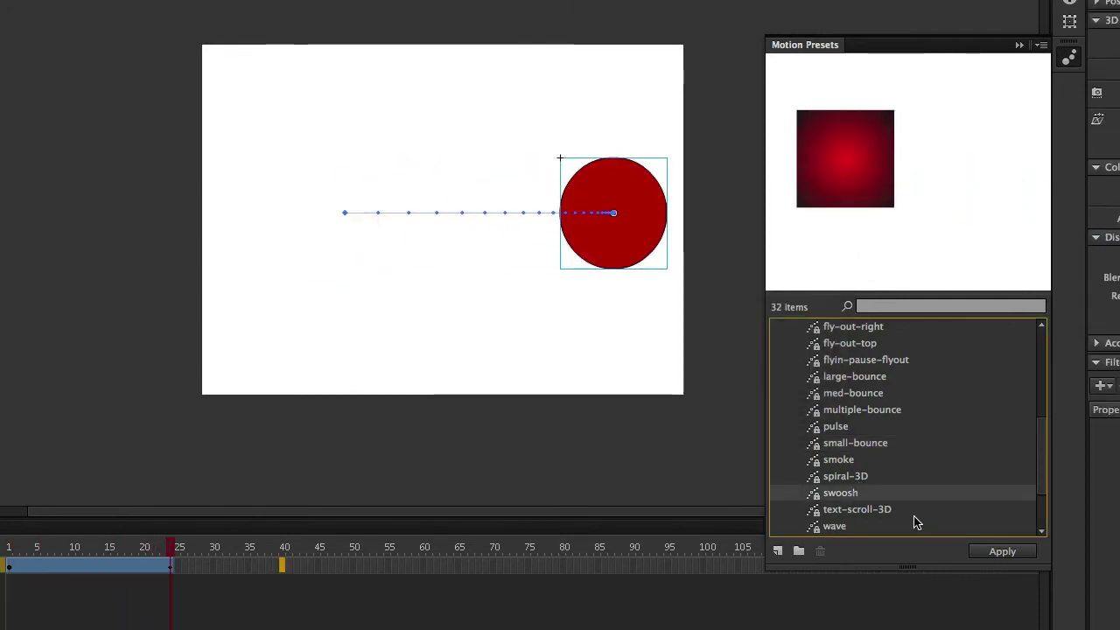
click(997, 553)
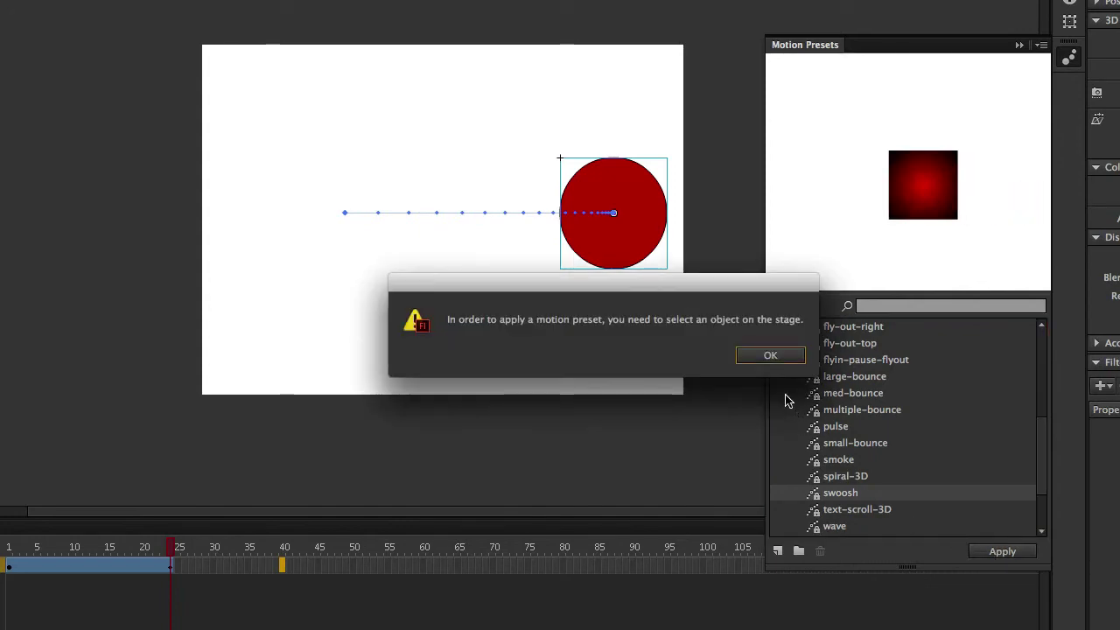
click(774, 355)
key(Return)
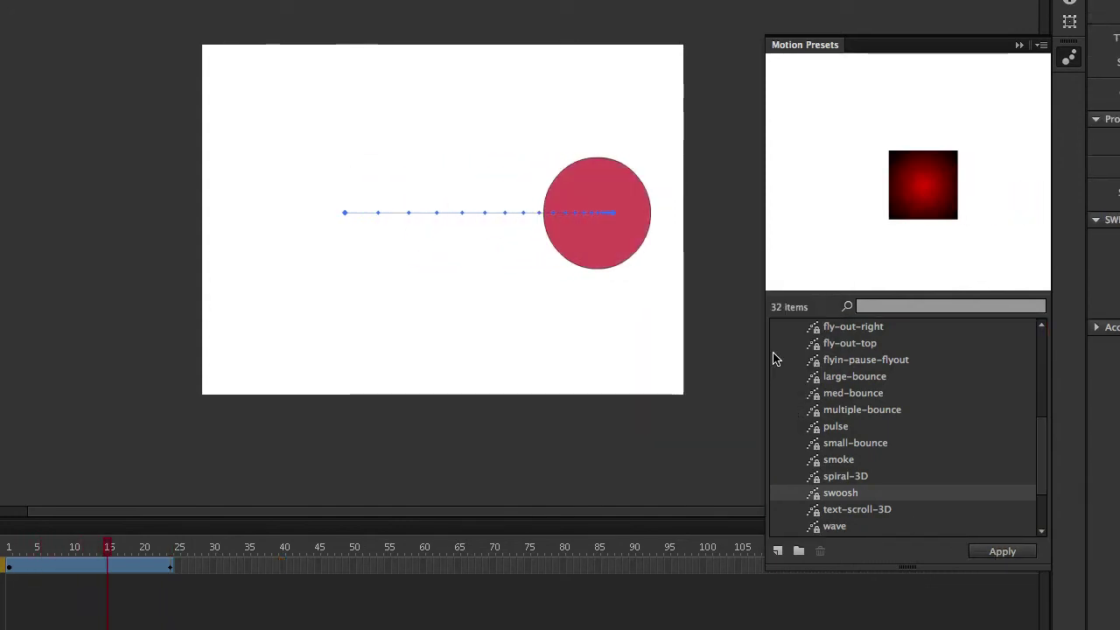
click(585, 229)
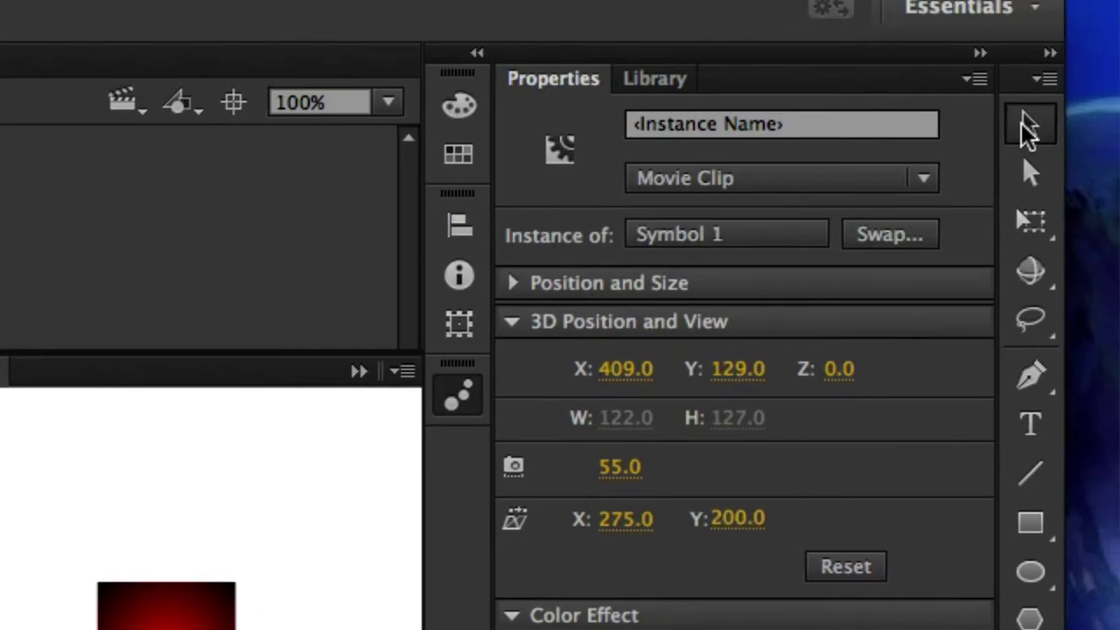
Delete the ball together with its straight motion path.
click(360, 373)
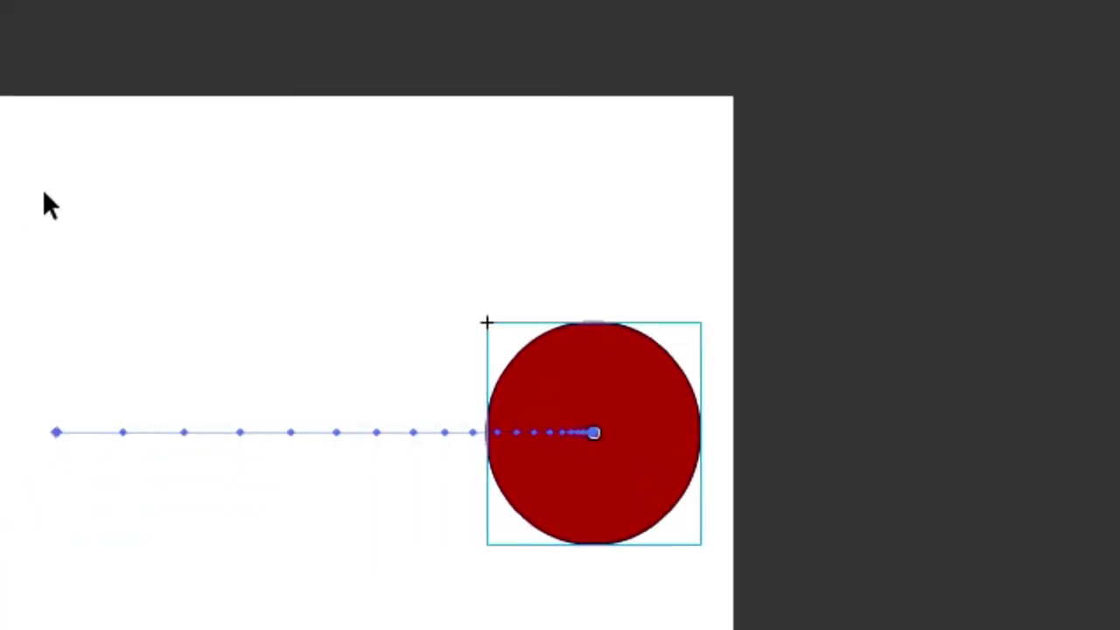
drag(251, 132, 1007, 539)
key(Delete)
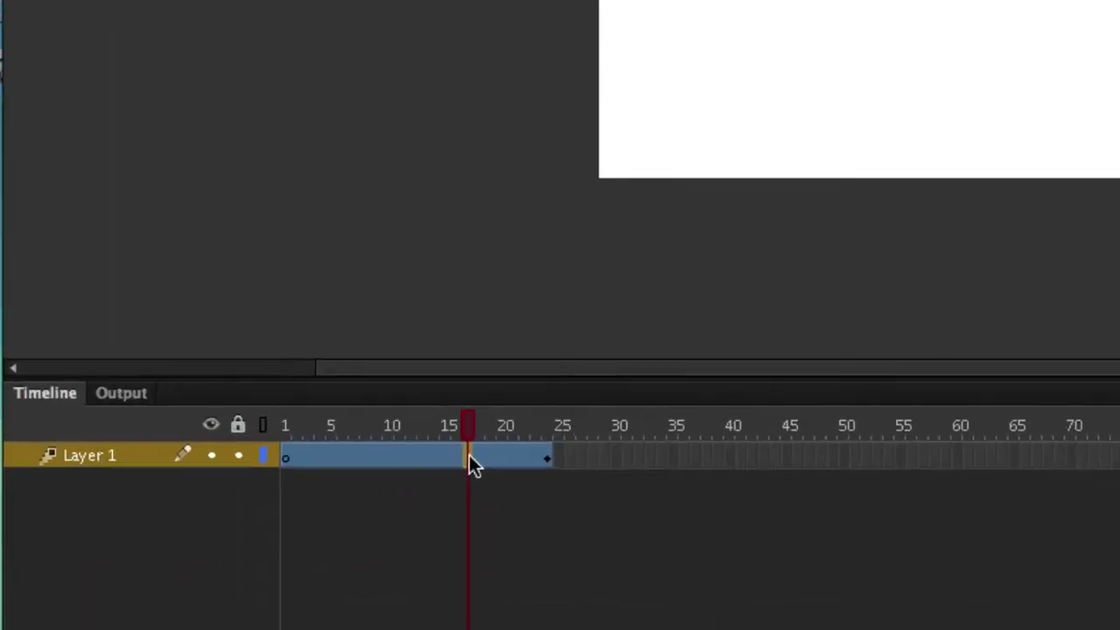
Clear all keyframes from the tween on Layer 1.
right_click(293, 496)
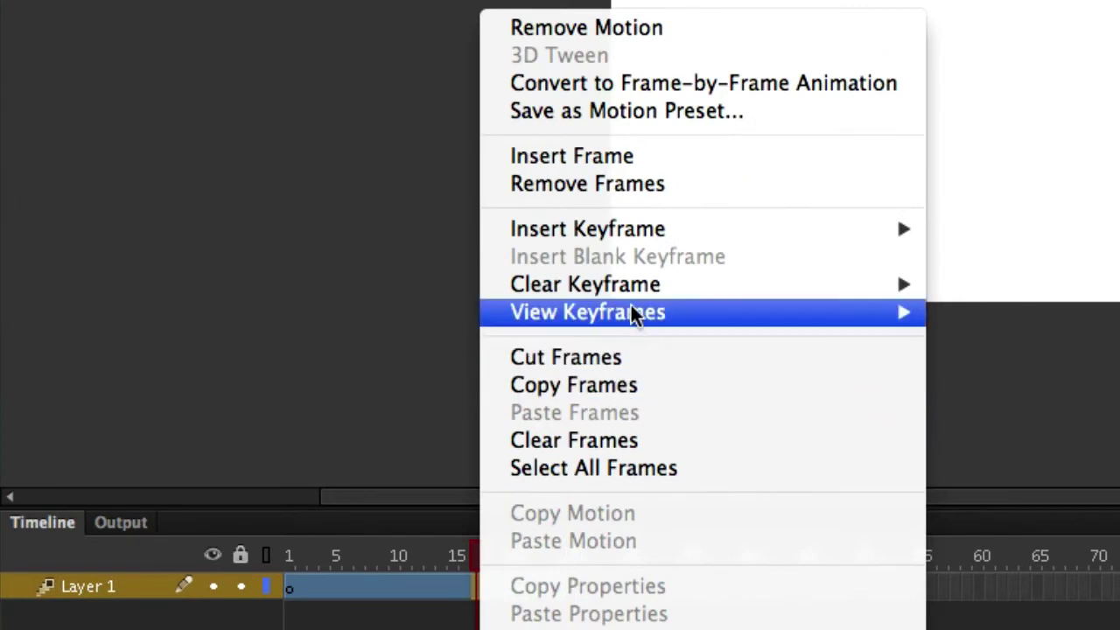
mouse_move(764, 77)
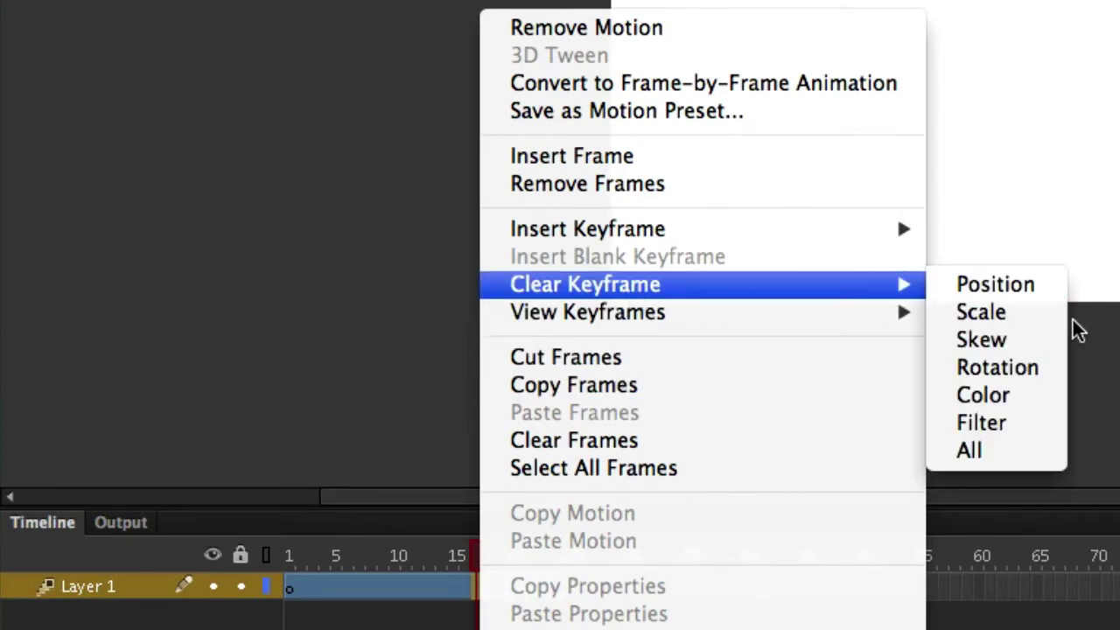
click(1000, 455)
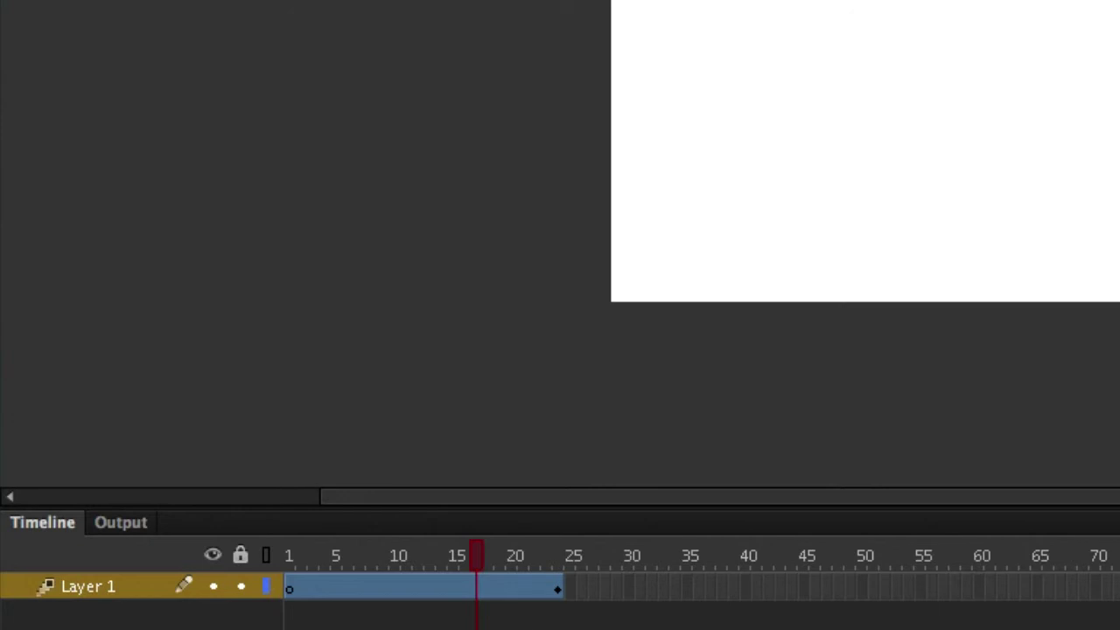
Remove the remaining tween frames so Layer 1 is empty.
click(496, 587)
right_click(497, 599)
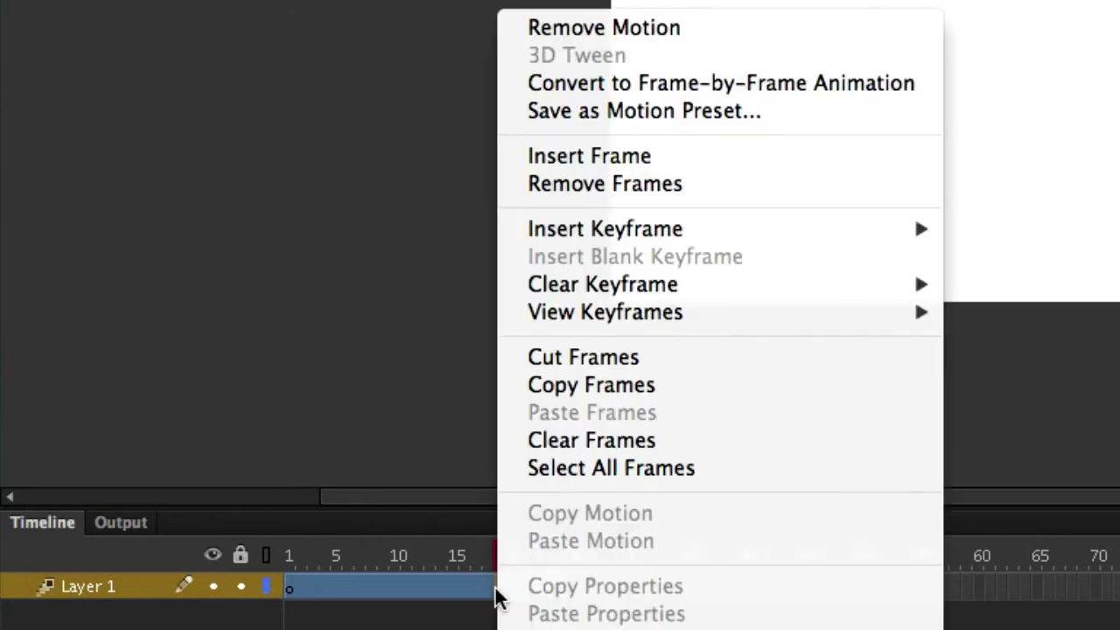
click(625, 185)
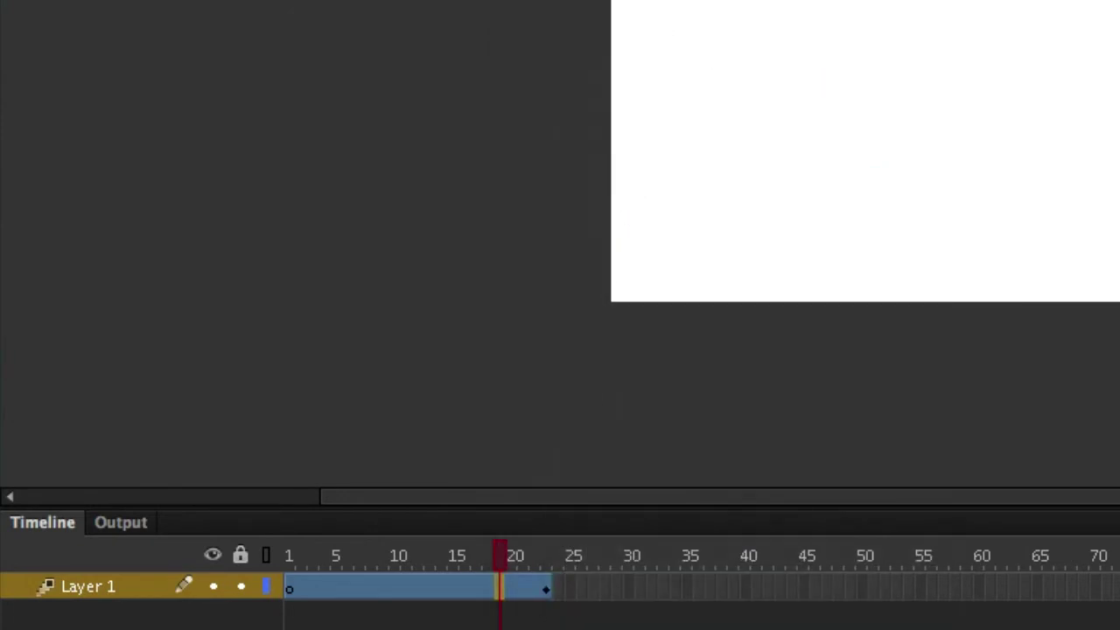
click(552, 592)
click(376, 591)
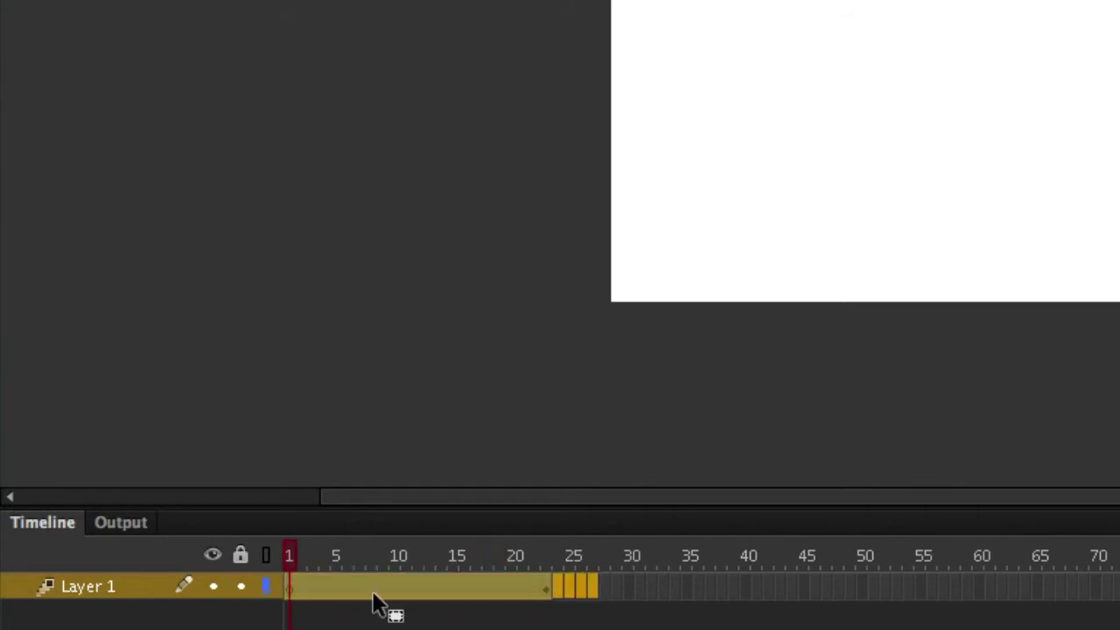
right_click(449, 588)
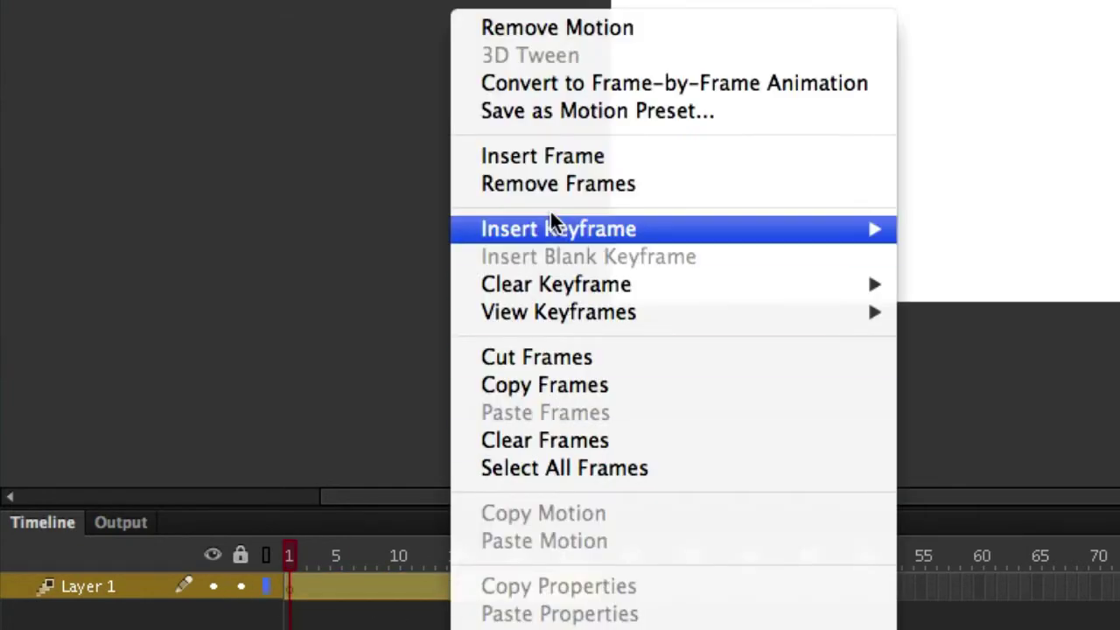
click(550, 184)
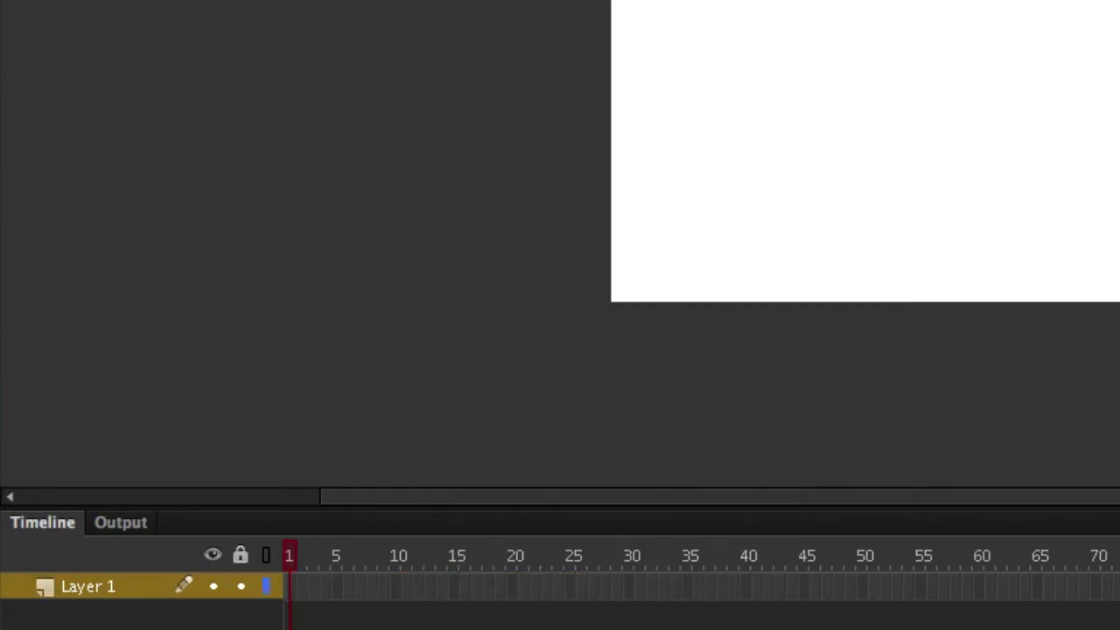
With Layer 1 extended to frame 48, draw a new red circle and select it.
click(287, 589)
click(837, 588)
click(838, 588)
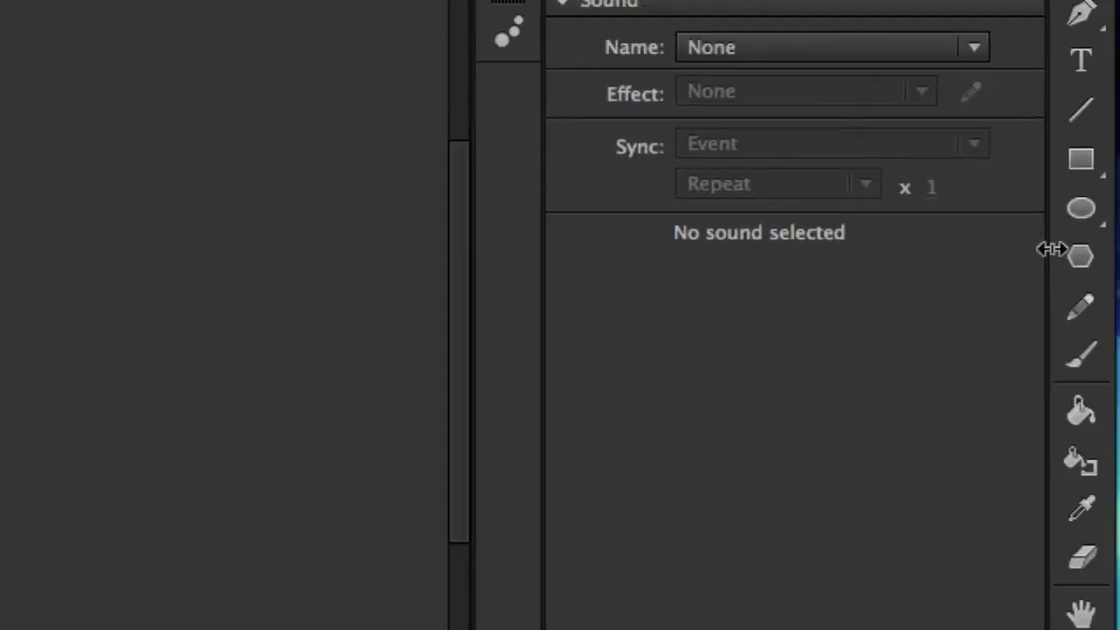
click(1069, 220)
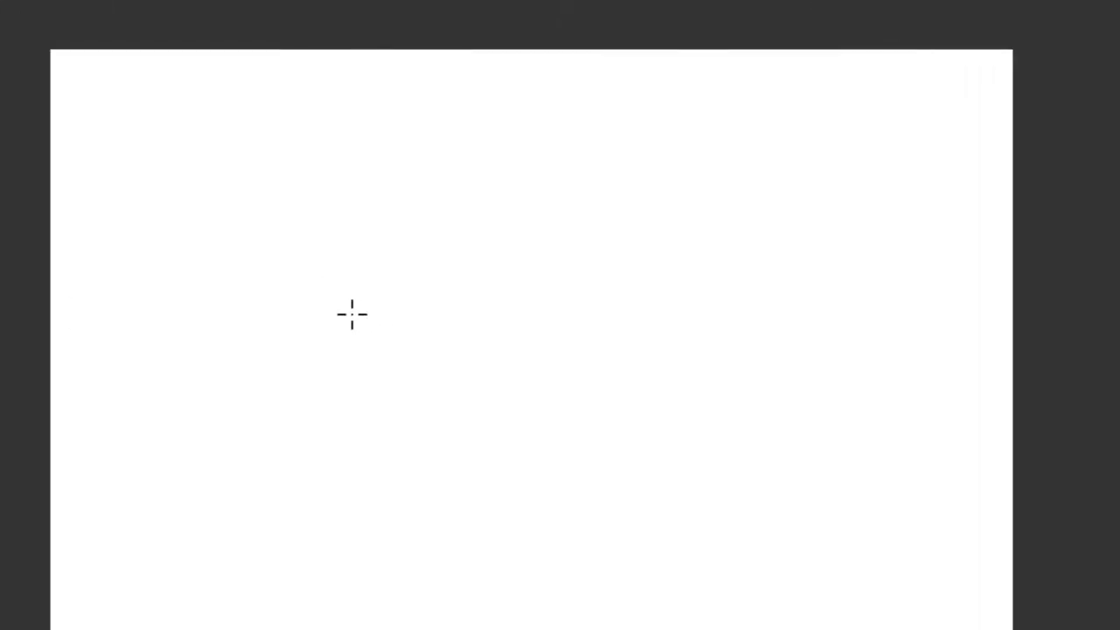
drag(335, 312, 570, 542)
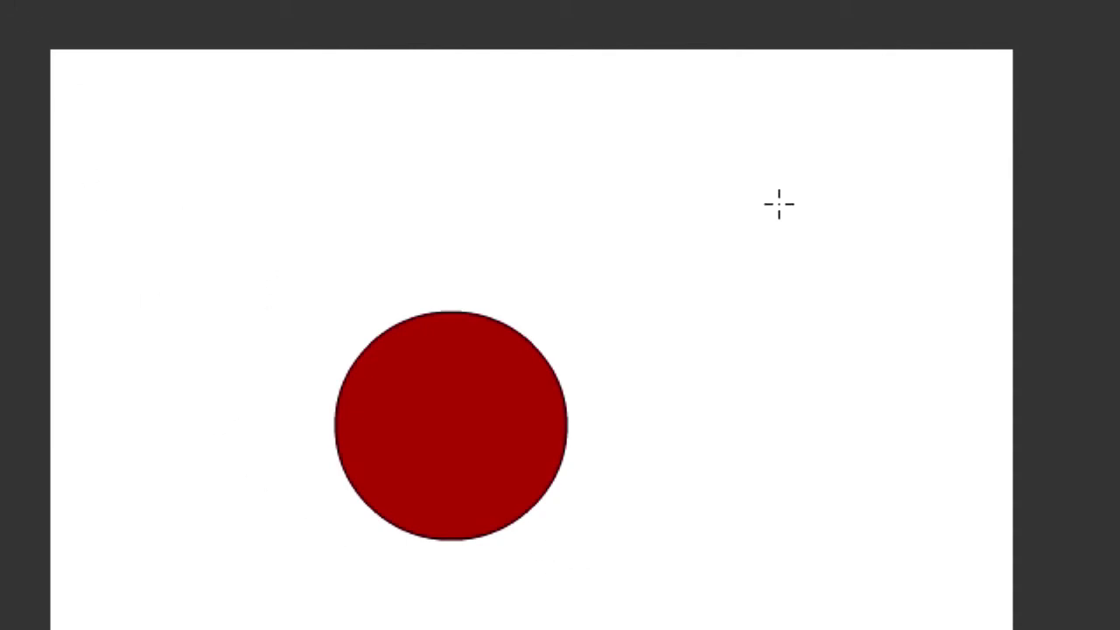
mouse_move(295, 232)
mouse_down()
mouse_move(667, 363)
mouse_move(691, 565)
mouse_up()
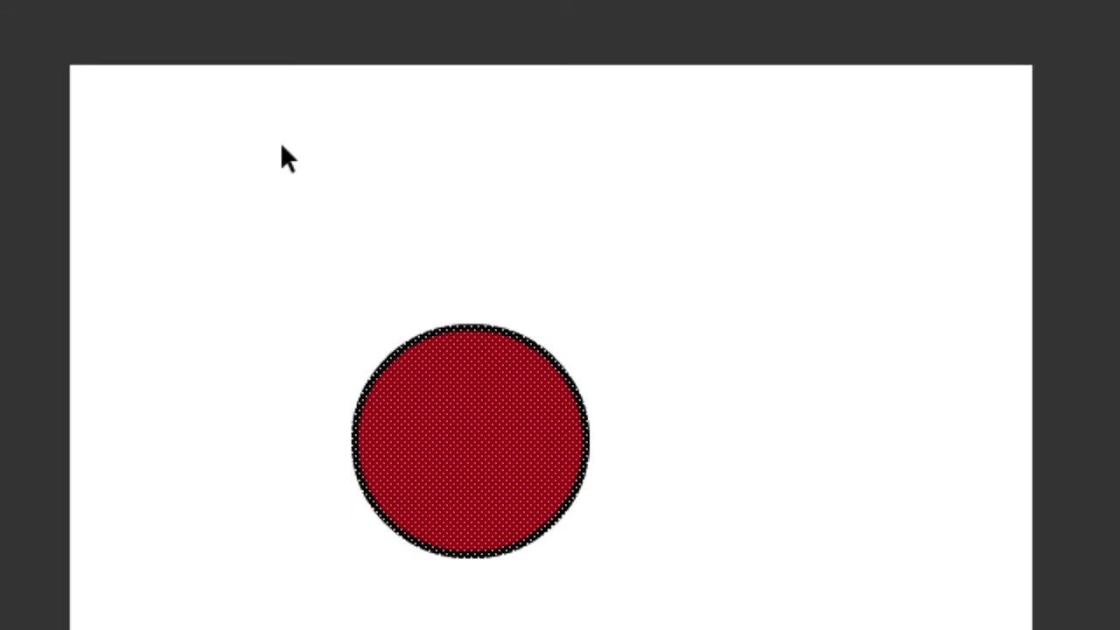
Convert the new circle into a symbol.
click(0, 0)
mouse_move(181, 24)
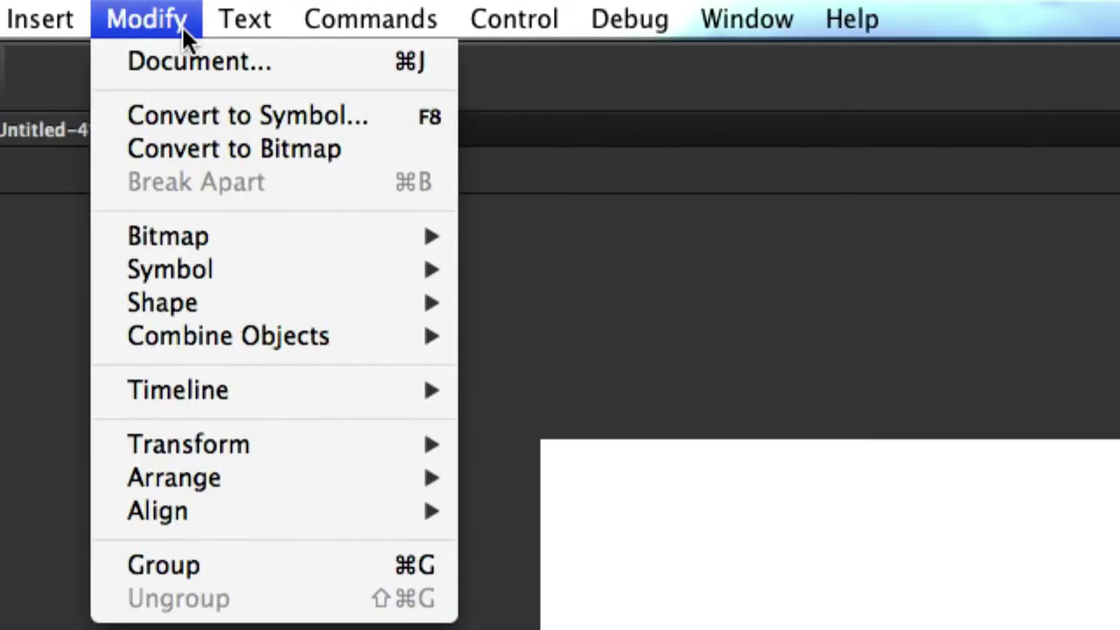
click(183, 115)
click(1056, 268)
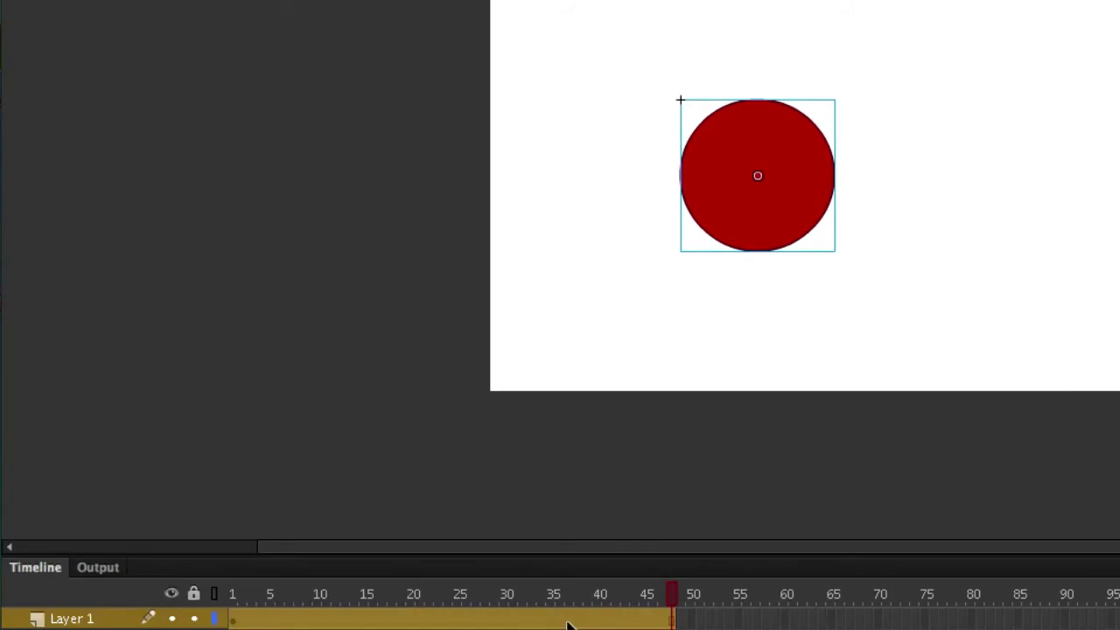
Create a motion tween covering frames 1–48 of Layer 1 for the new circle symbol.
click(567, 622)
click(589, 622)
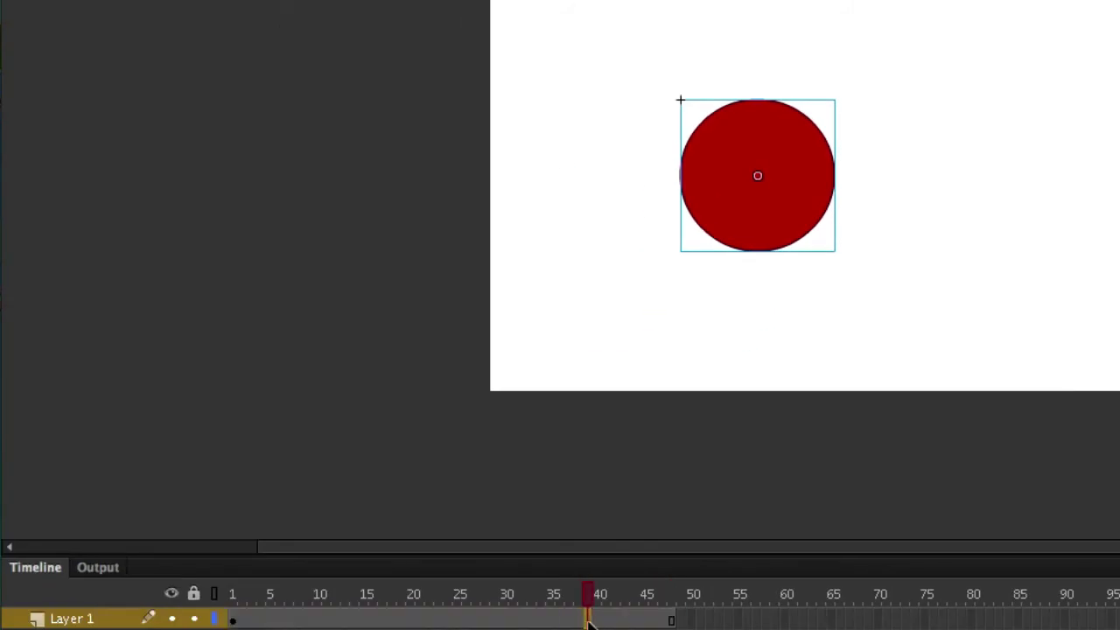
right_click(589, 621)
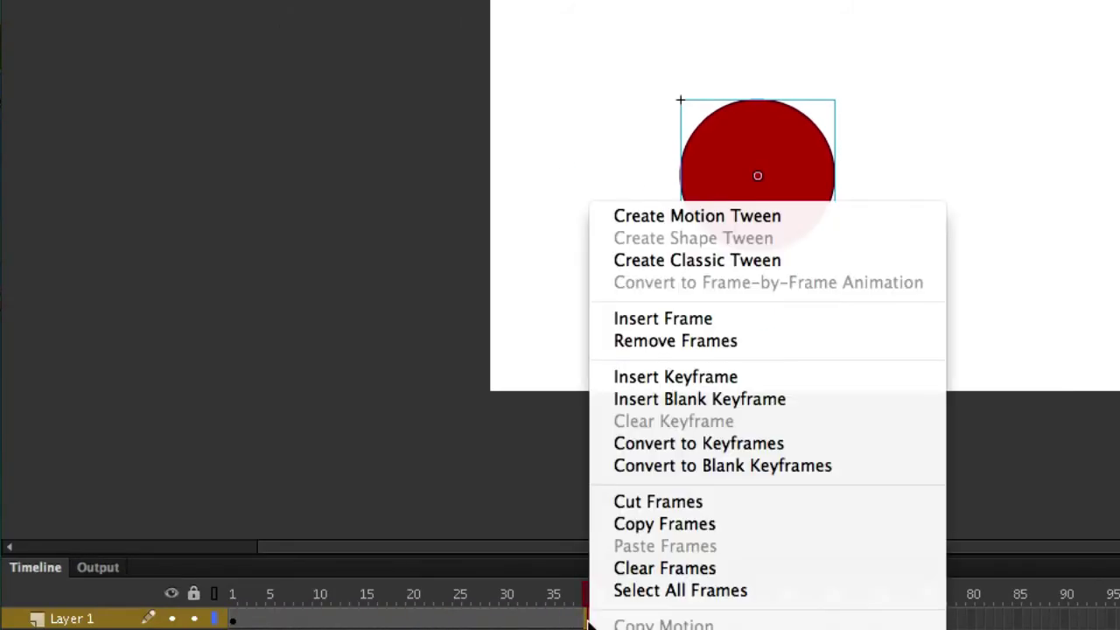
click(659, 219)
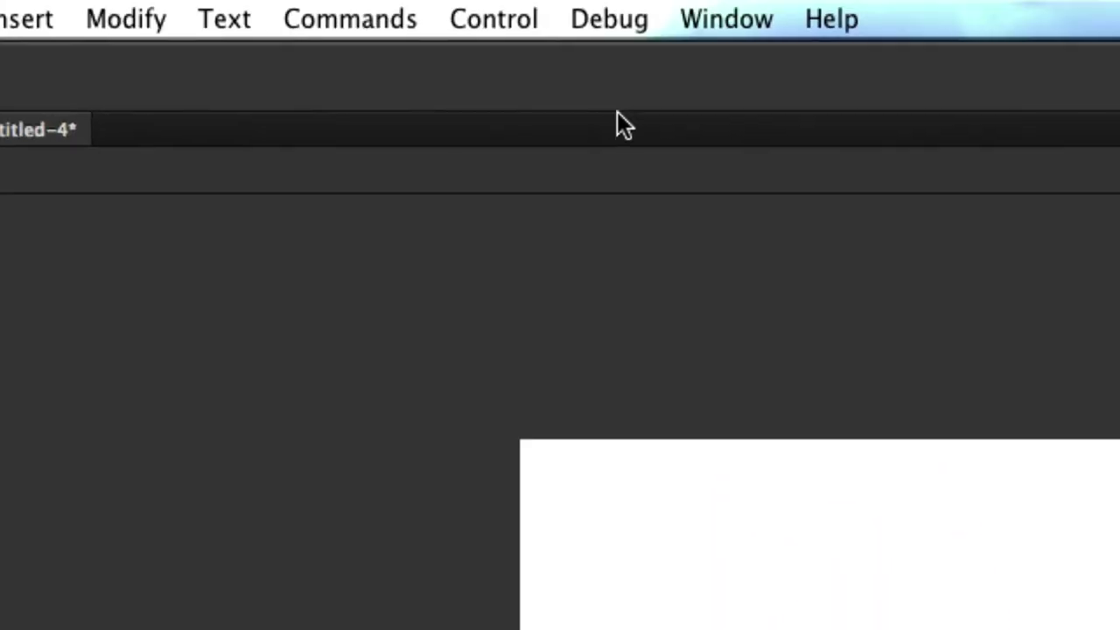
click(712, 16)
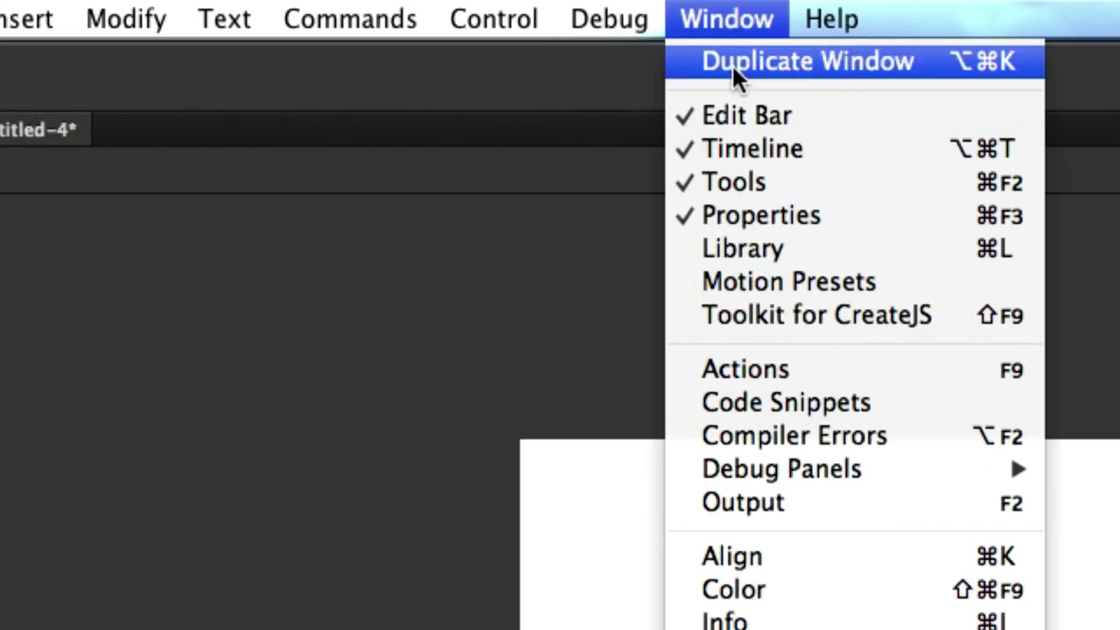
Apply the swoosh preset from Motion Presets, replacing the circle's current tween.
click(758, 282)
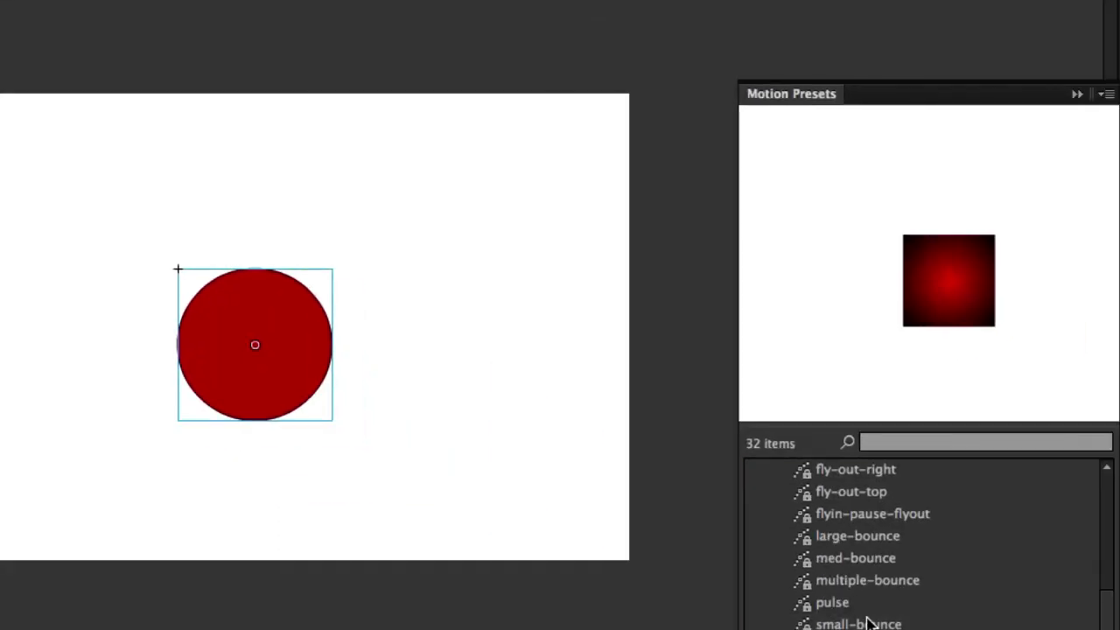
click(862, 543)
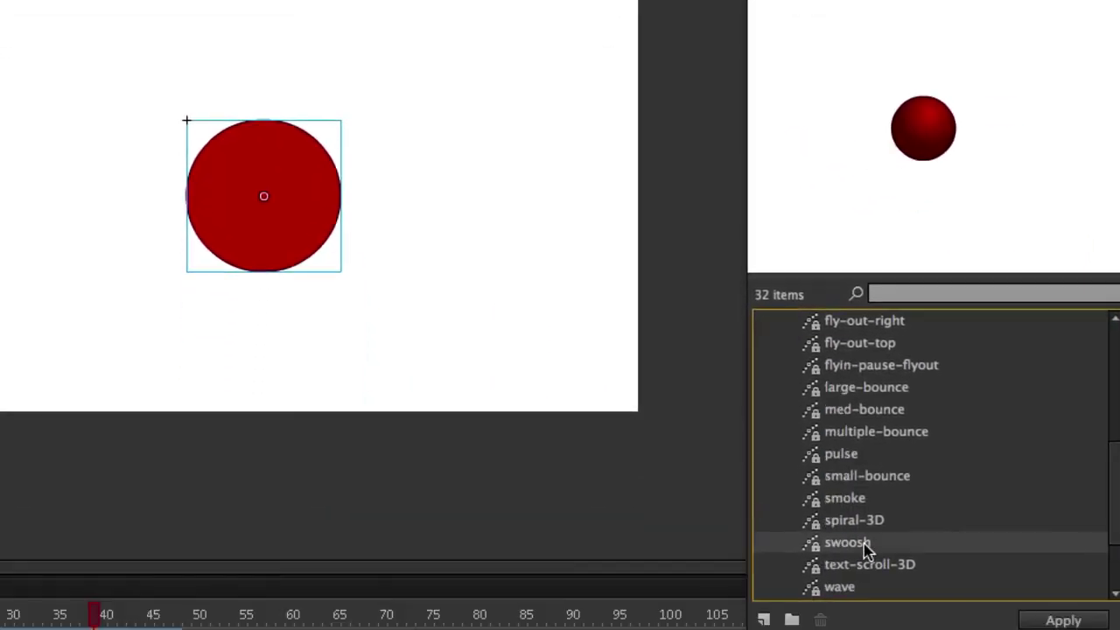
click(1051, 620)
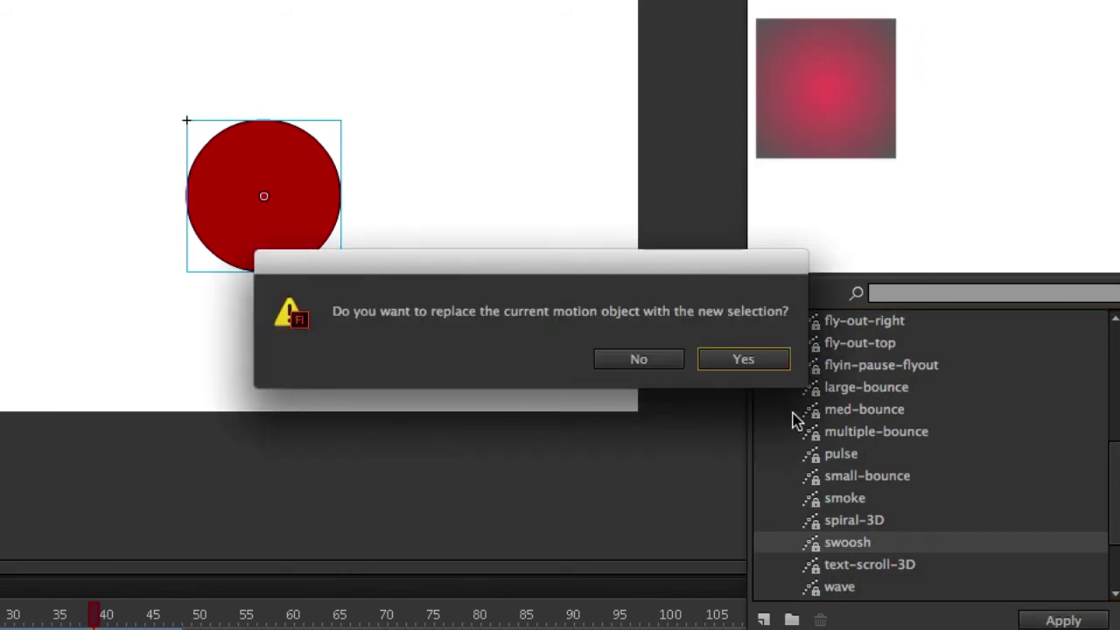
click(766, 366)
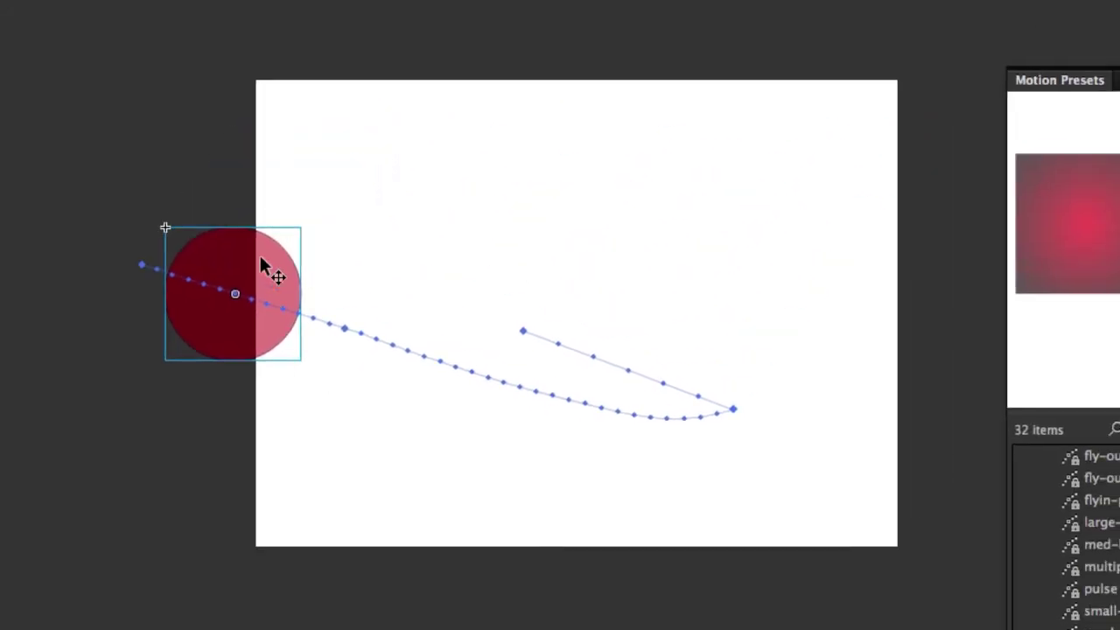
Test the movie with Cmd+Enter to preview Untitled-4.swf.
scroll(270, 254, down, 3)
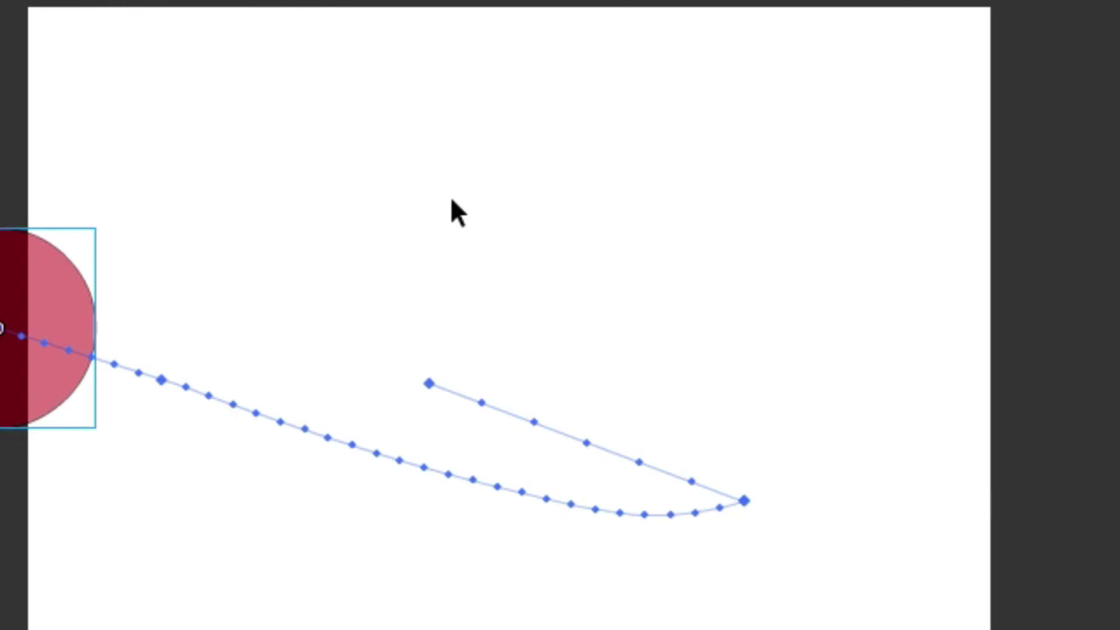
key(super+Return)
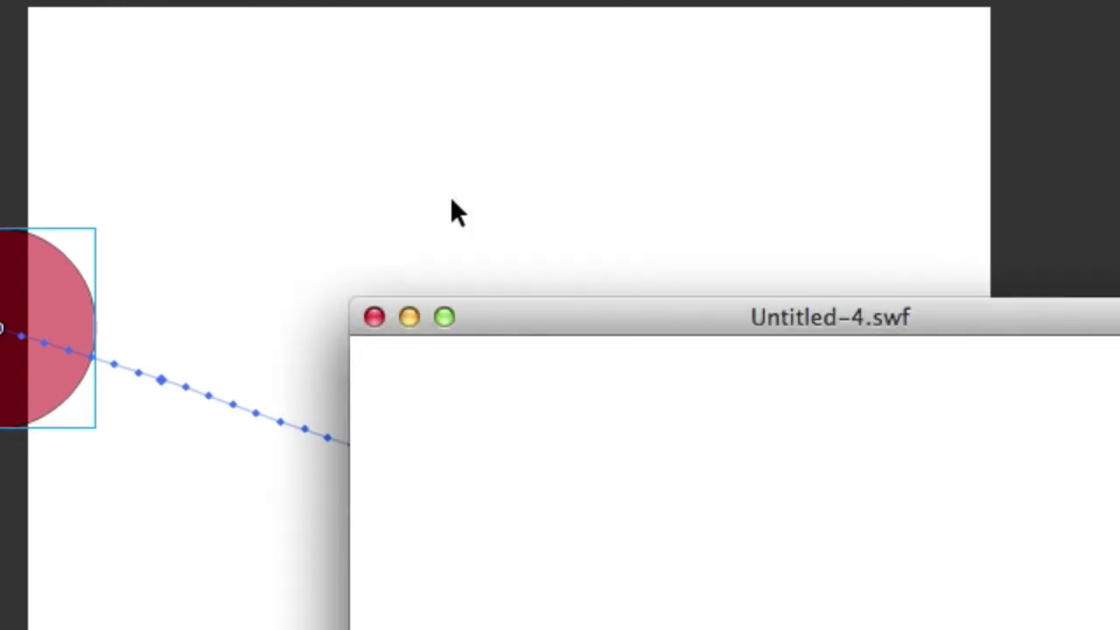